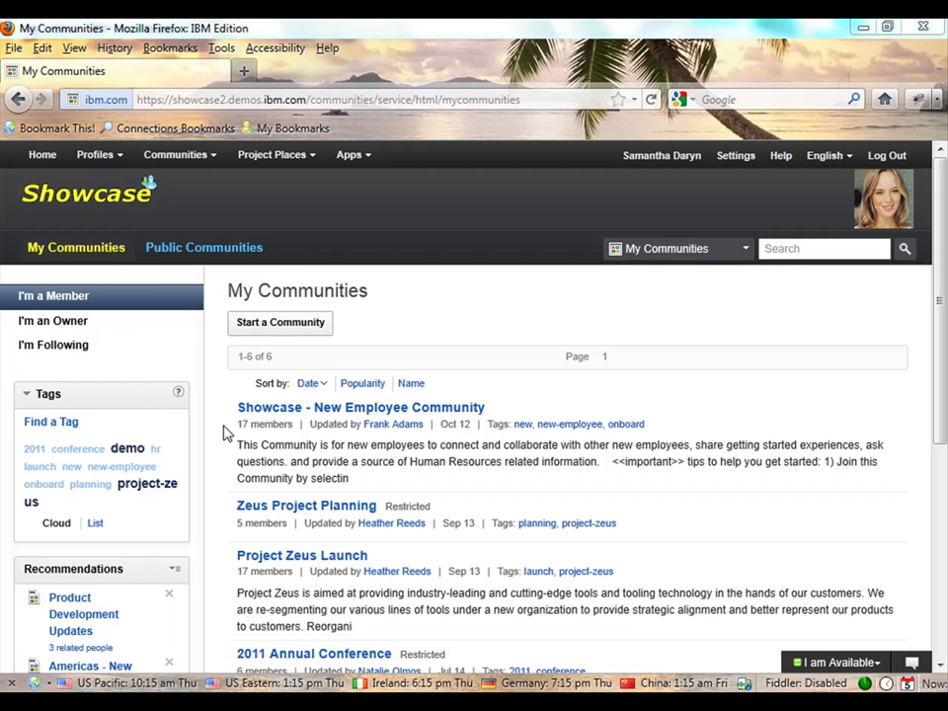
Step: Open the Custom Library of the Zeus Project Planning community, look into its Licensing Agreements folder and return to Legal
left_click(255, 508)
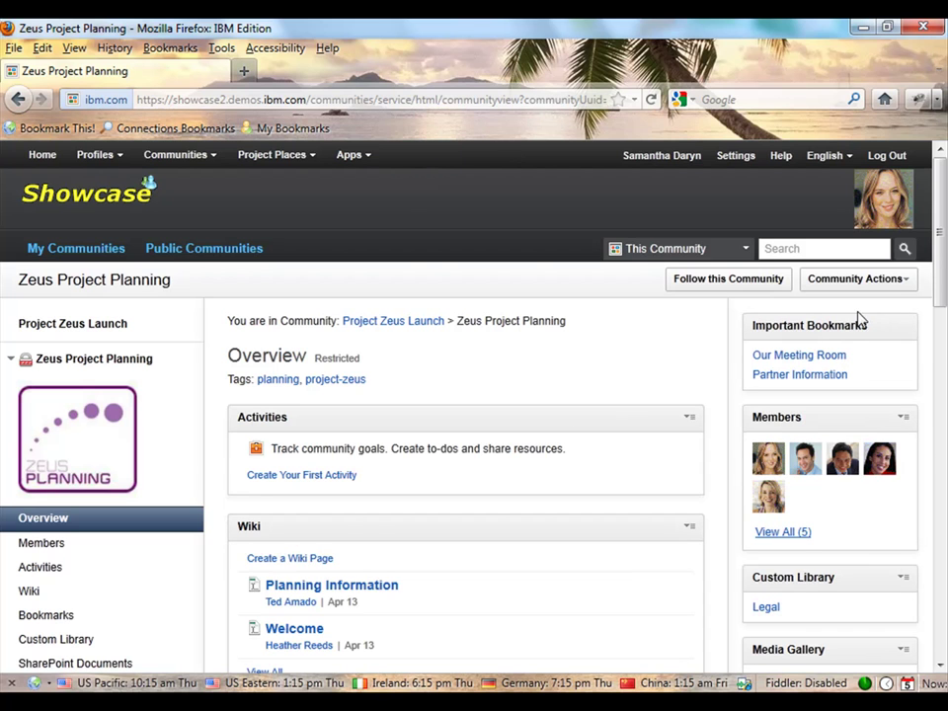
left_click_drag(937, 247, 938, 291)
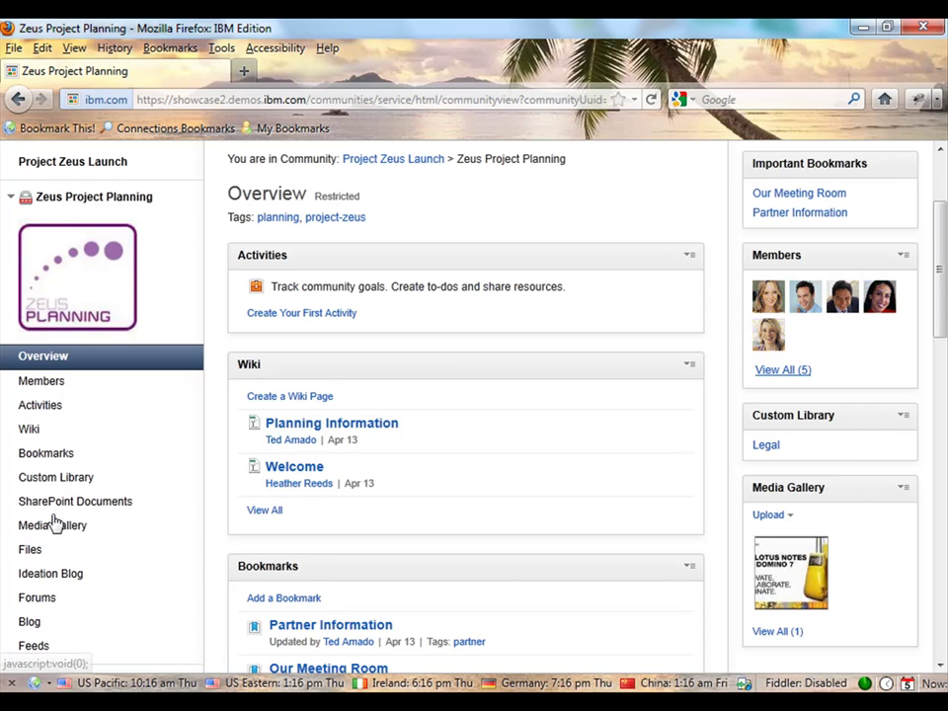
left_click(43, 479)
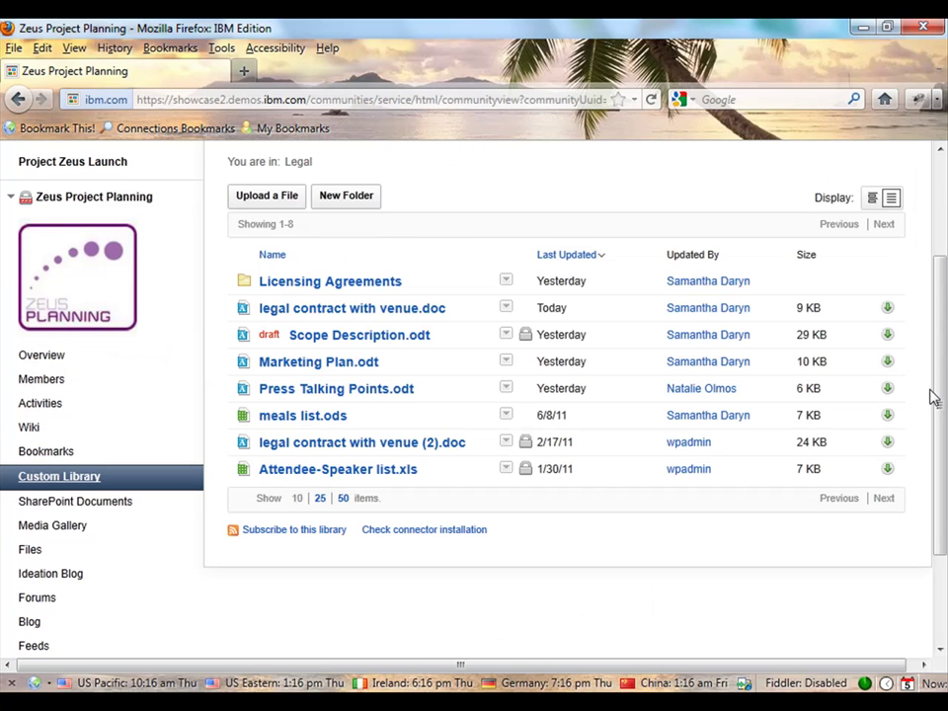
left_click_drag(936, 392, 942, 348)
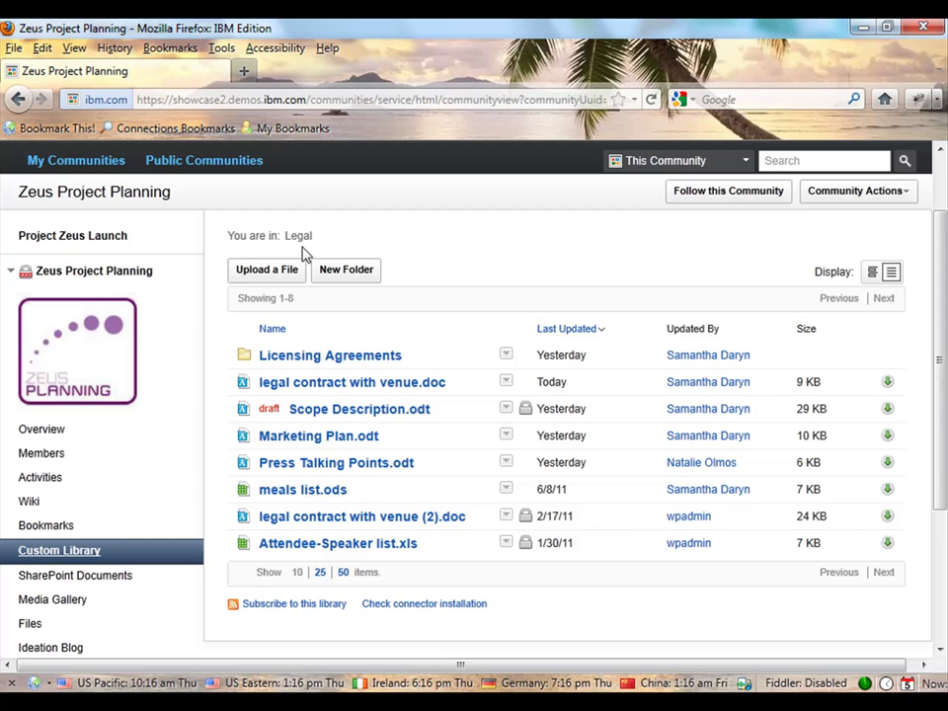
left_click(293, 355)
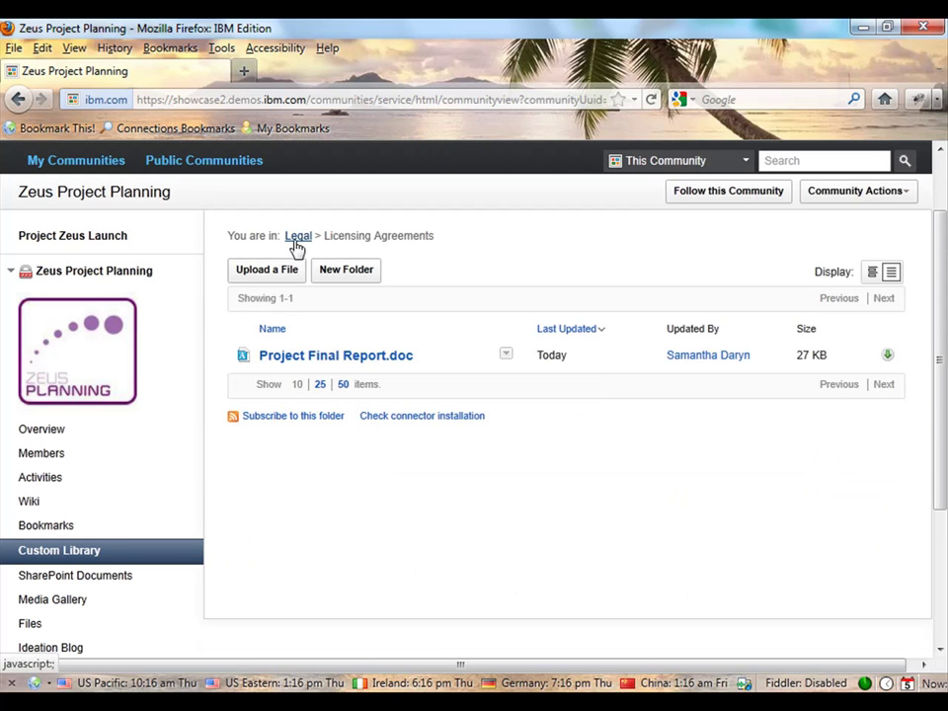
left_click(297, 237)
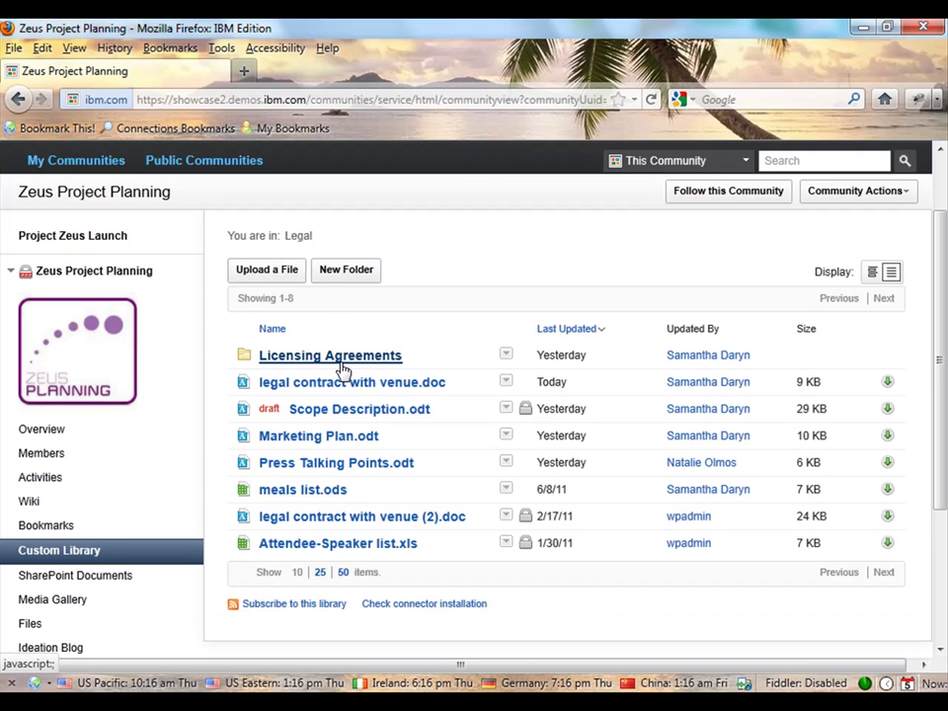
Step: Create a folder named "Press Releases" in the Legal library and open it
left_click(344, 273)
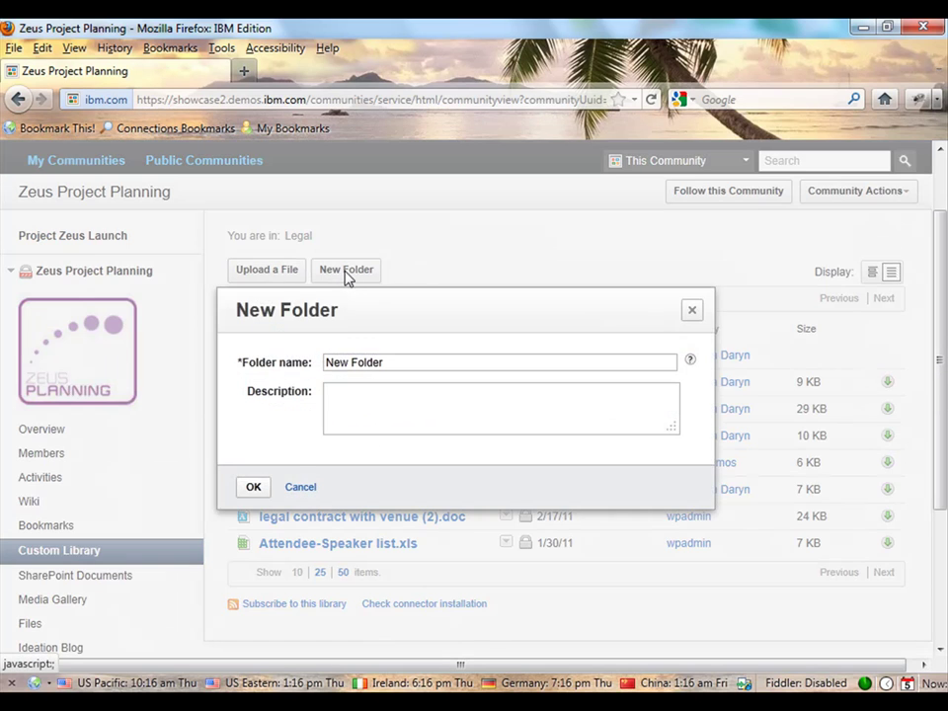
triple_click(390, 366)
type("Pr")
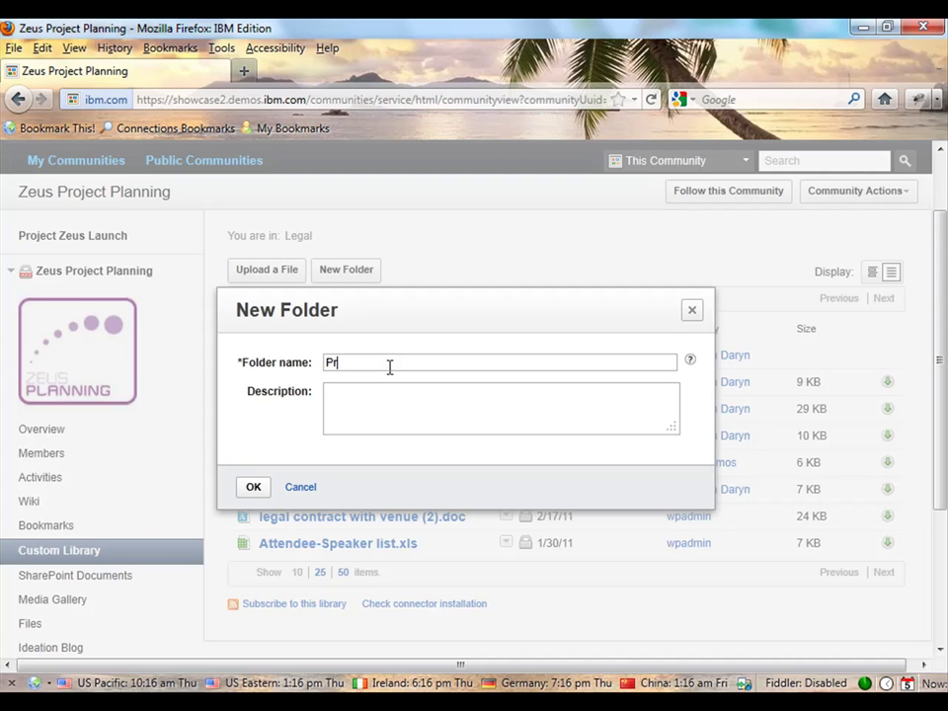
type("ess Releases")
left_click(253, 486)
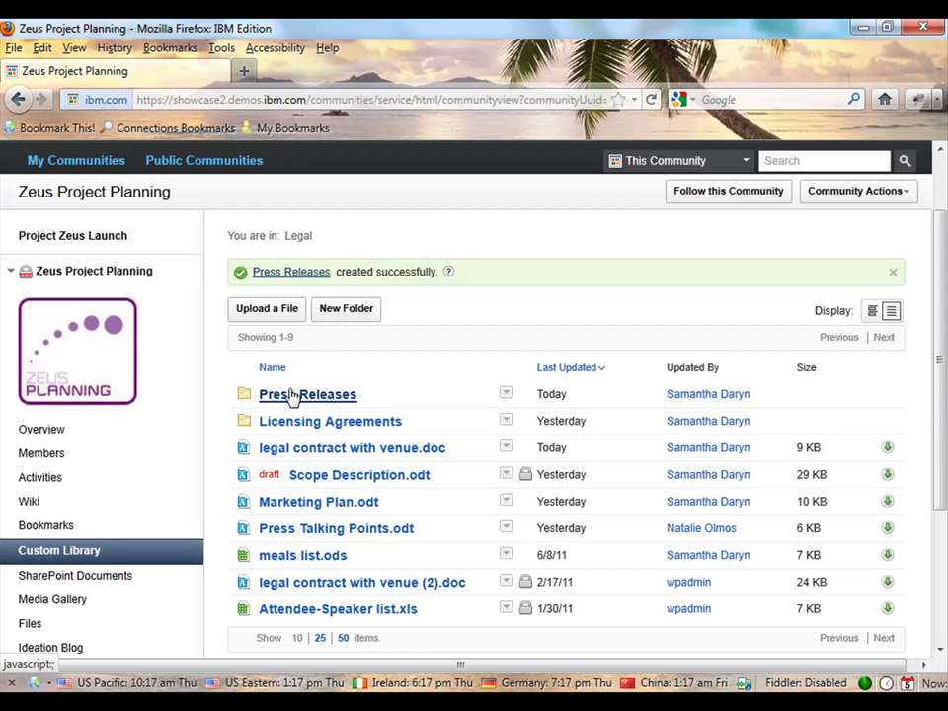
left_click(294, 393)
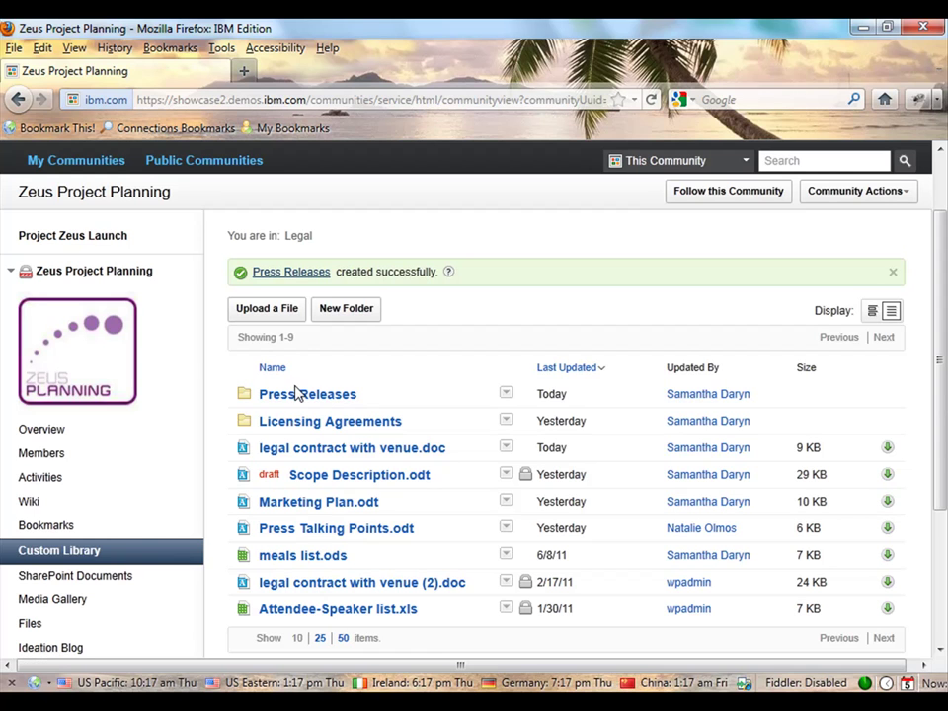
Step: Start a file upload to the Legal library and choose Oahu.doc from the demo folder
left_click(286, 314)
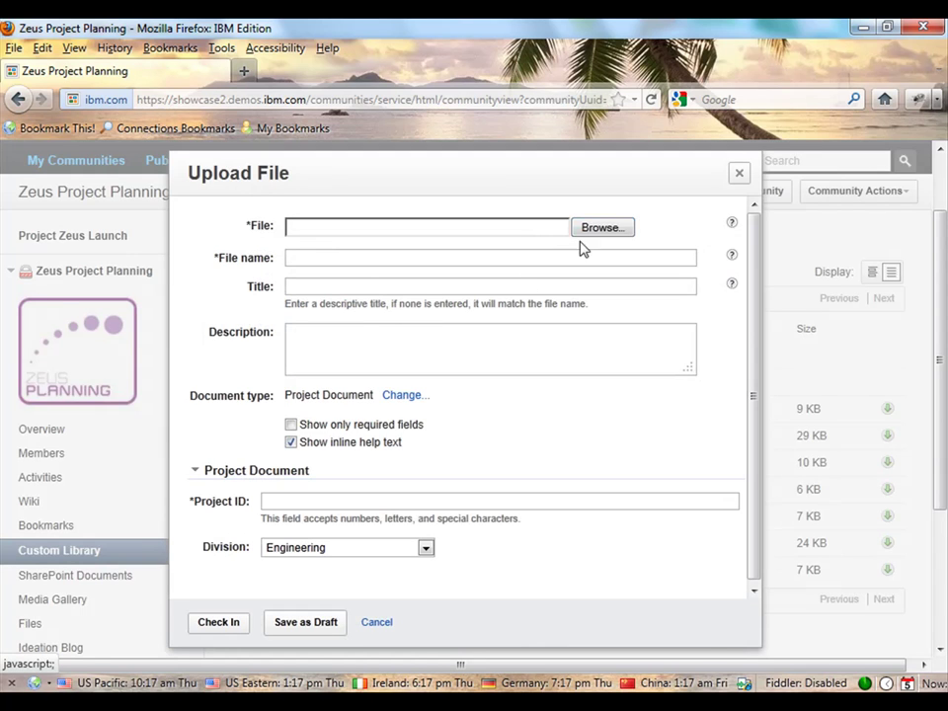
left_click(598, 228)
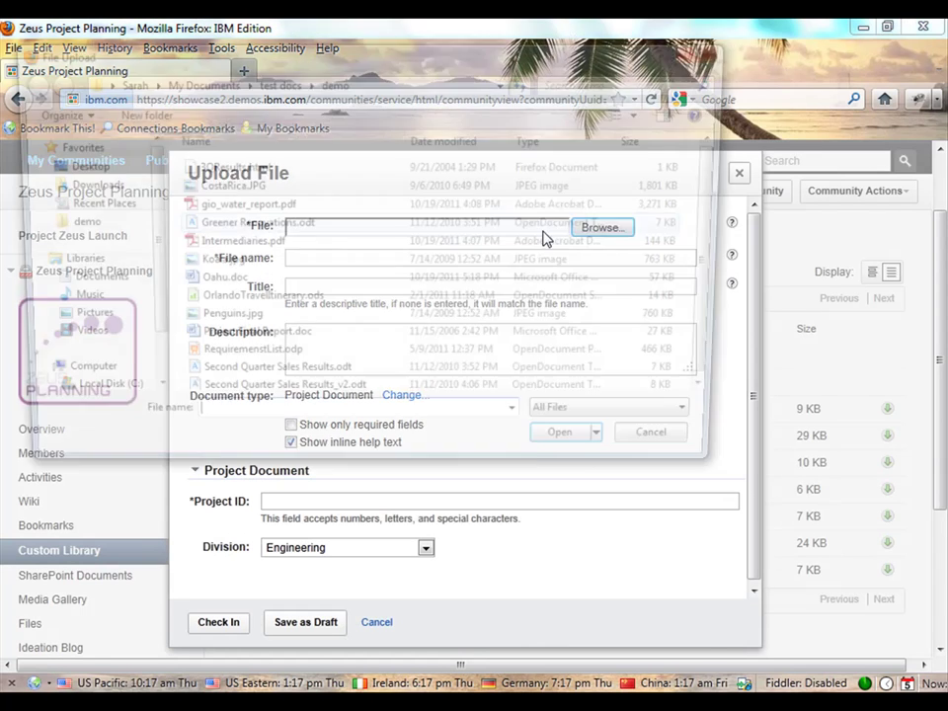
left_click(359, 285)
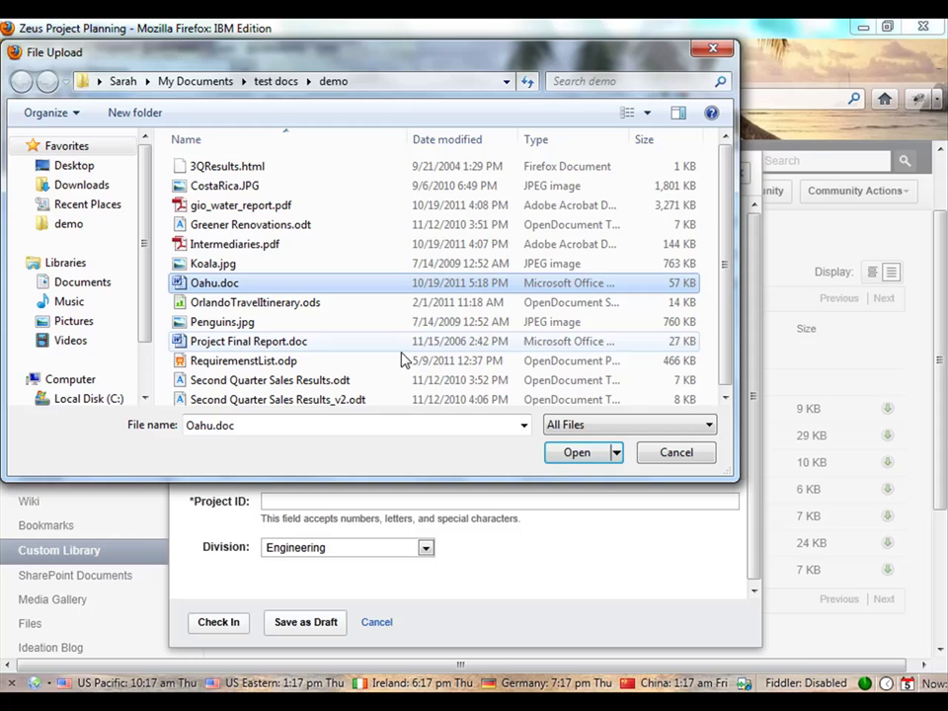
left_click(574, 450)
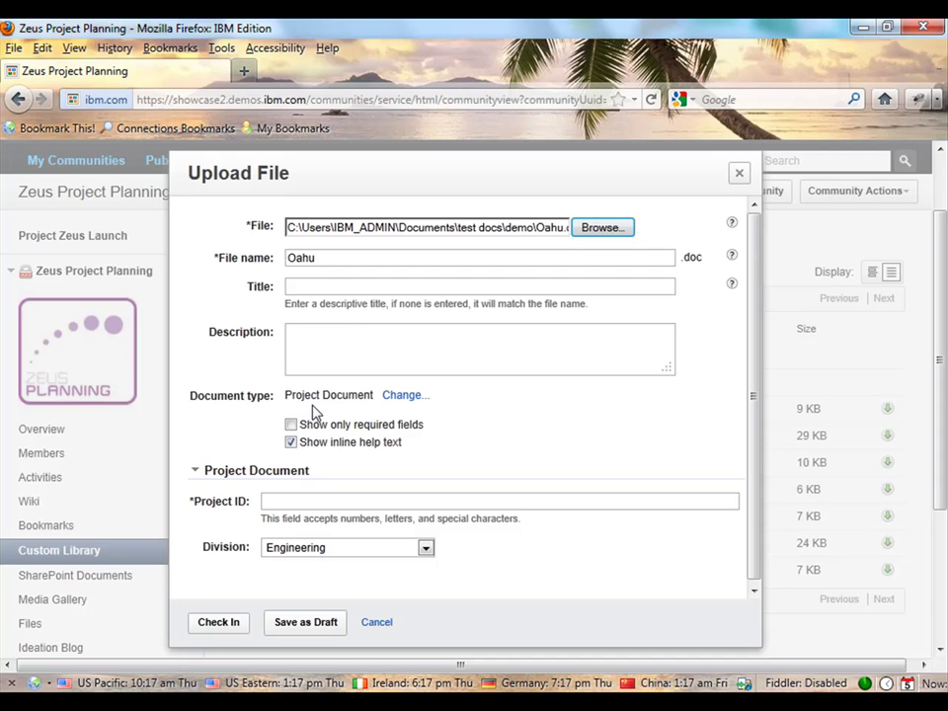
Step: Set the upload's Project ID to Zeus and Division to Equipment and Manufacturing, and check in the file
left_click(293, 503)
type("Zeus")
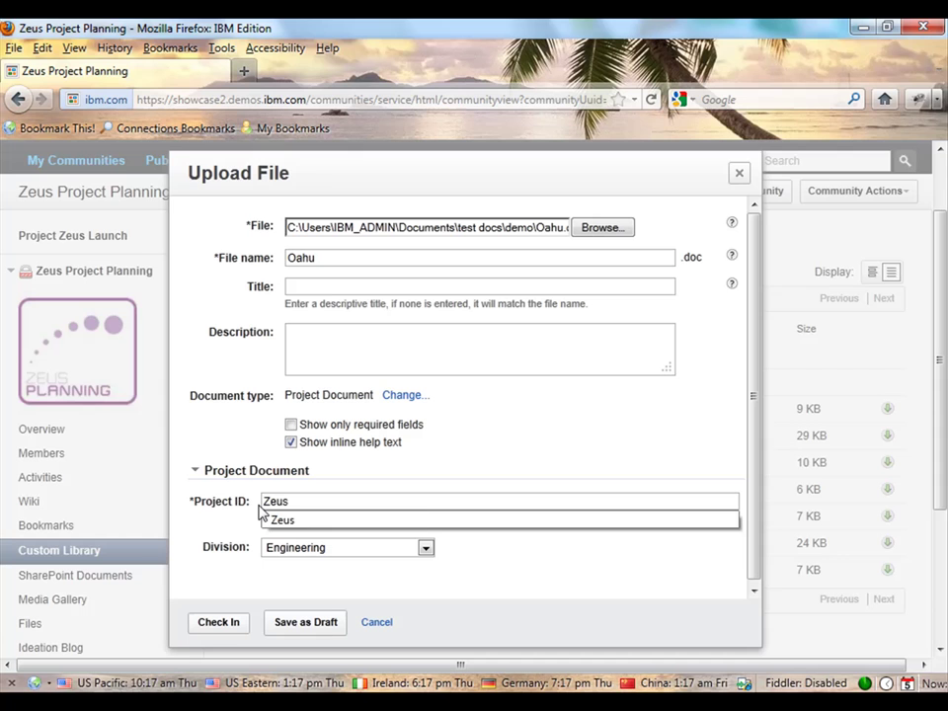
key("Return")
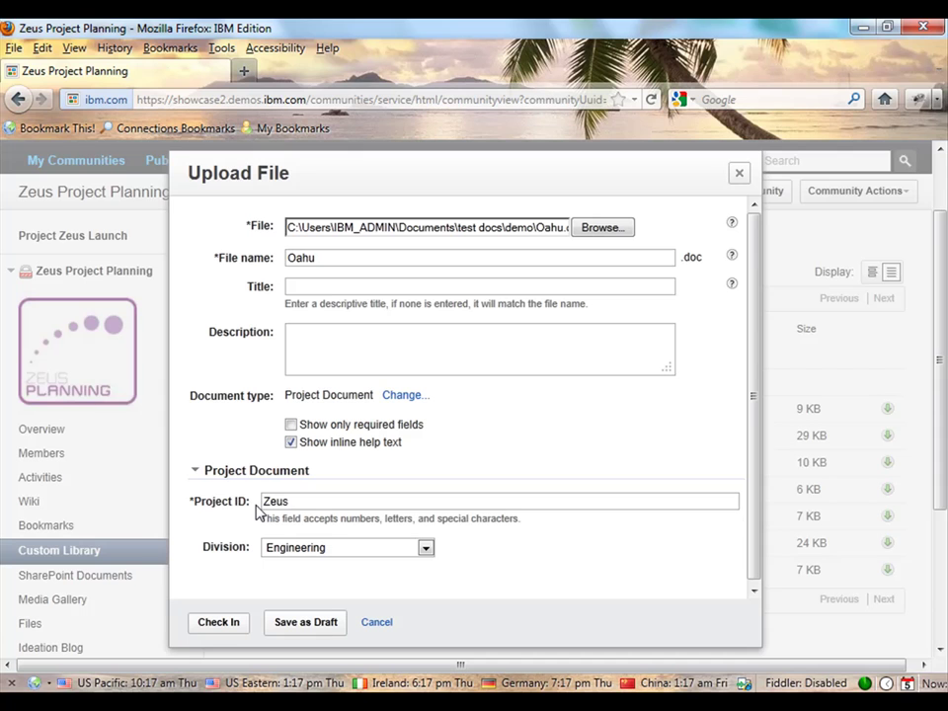
left_click(296, 551)
left_click(294, 579)
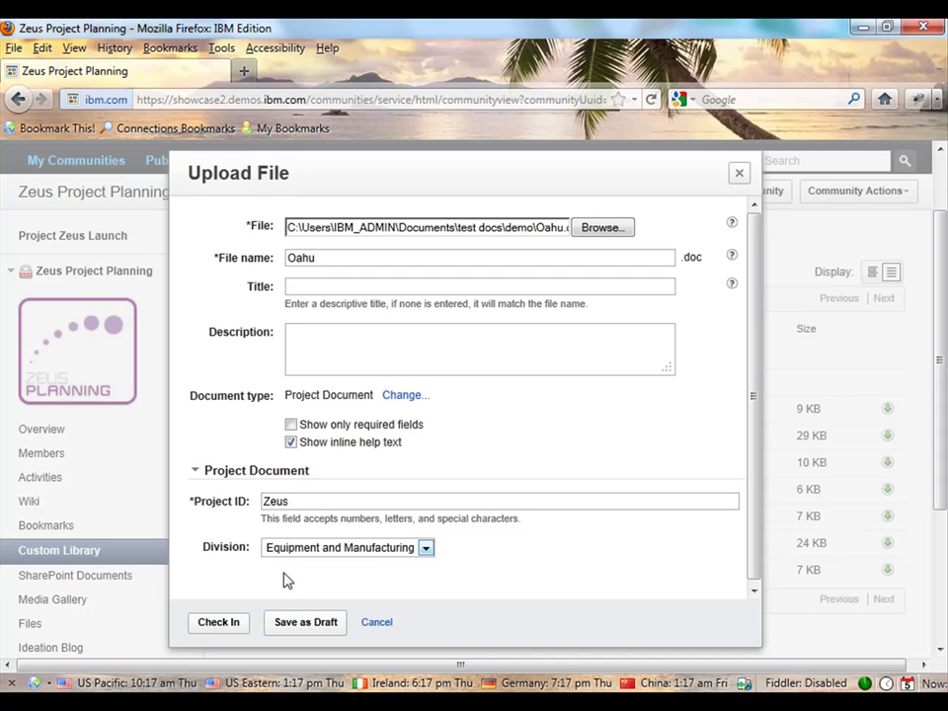
left_click(238, 629)
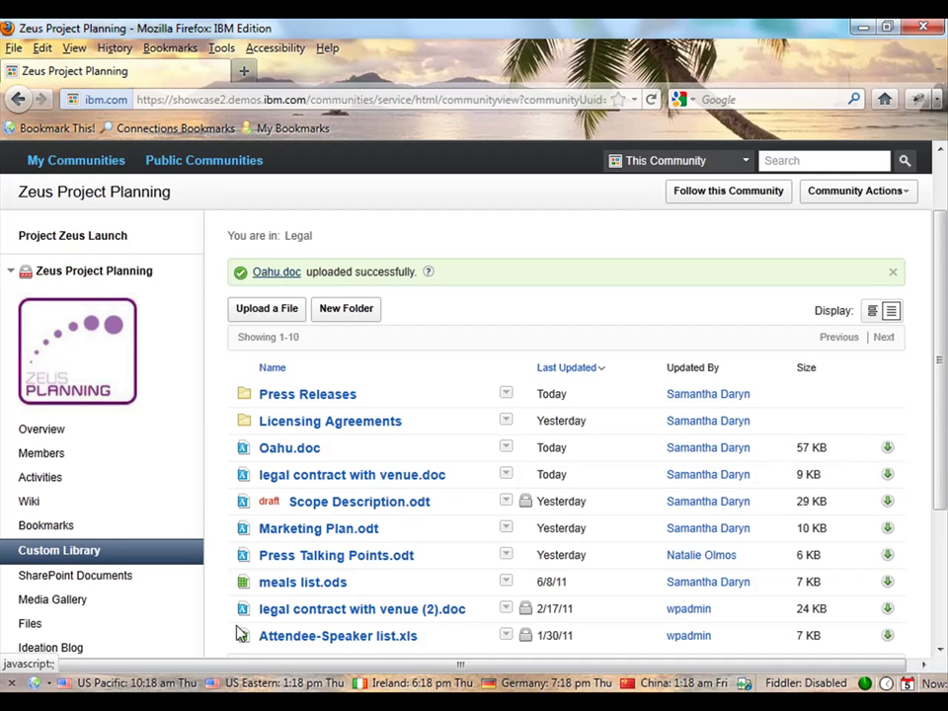
Step: Review Oahu.doc's custom properties, its versions and its record in the enterprise document server
left_click(284, 450)
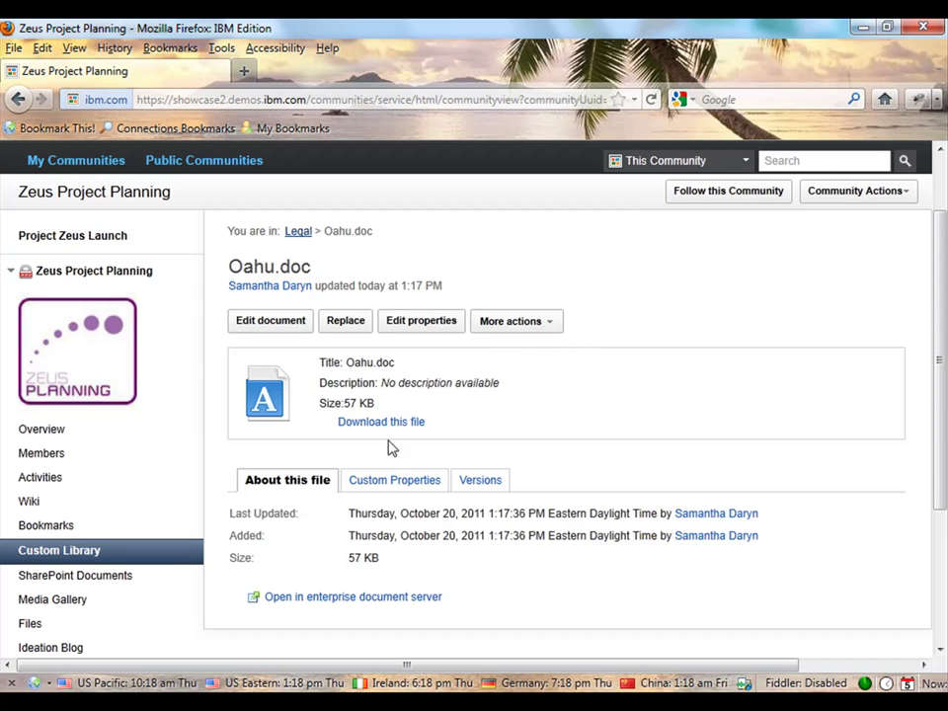
left_click(380, 482)
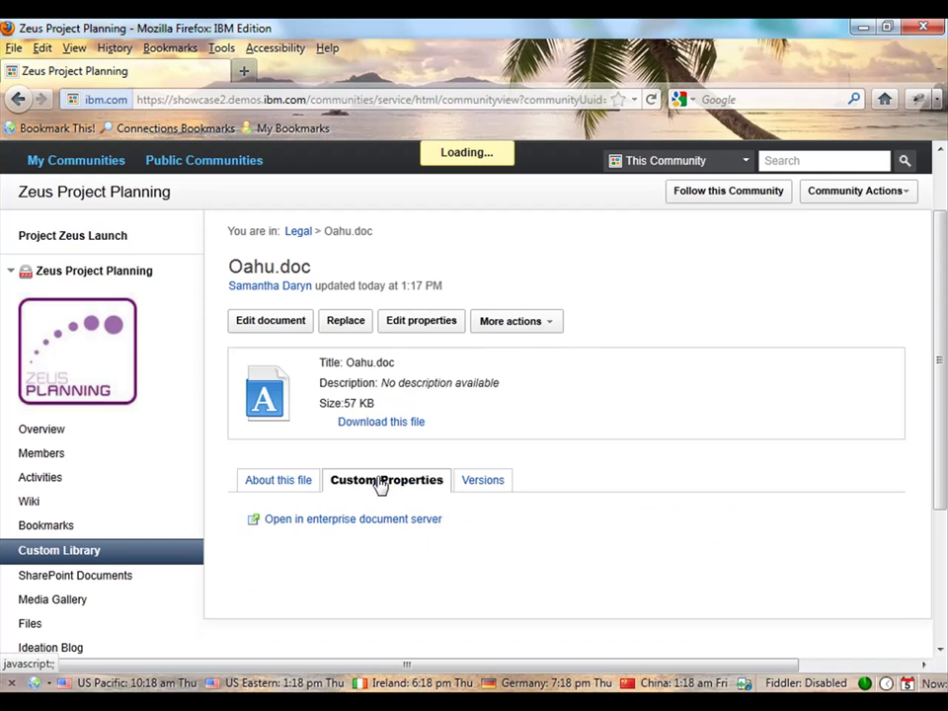
left_click(464, 483)
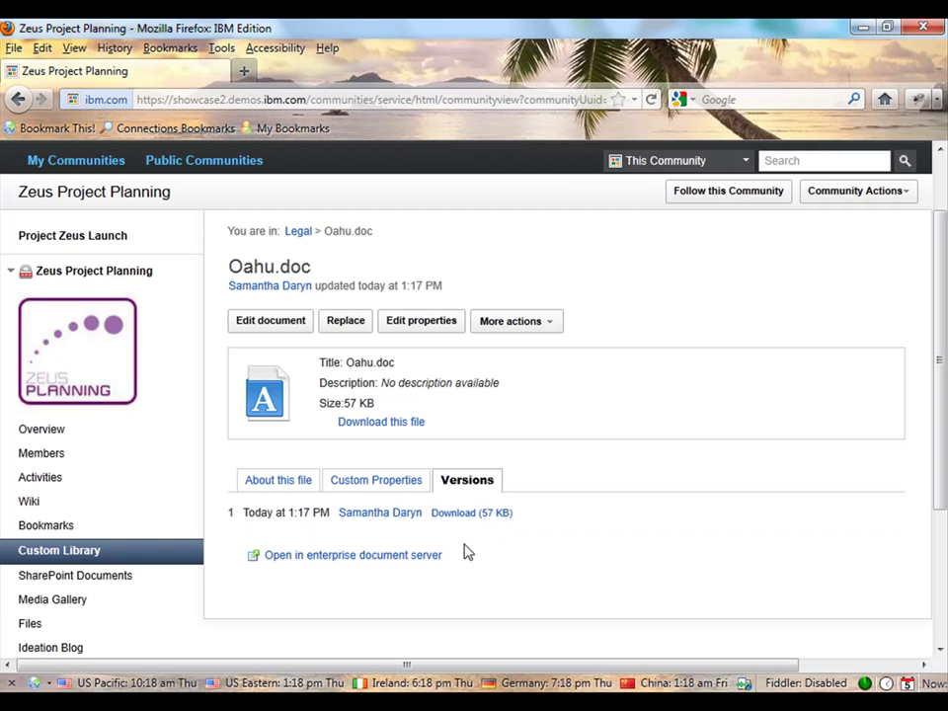
left_click(332, 557)
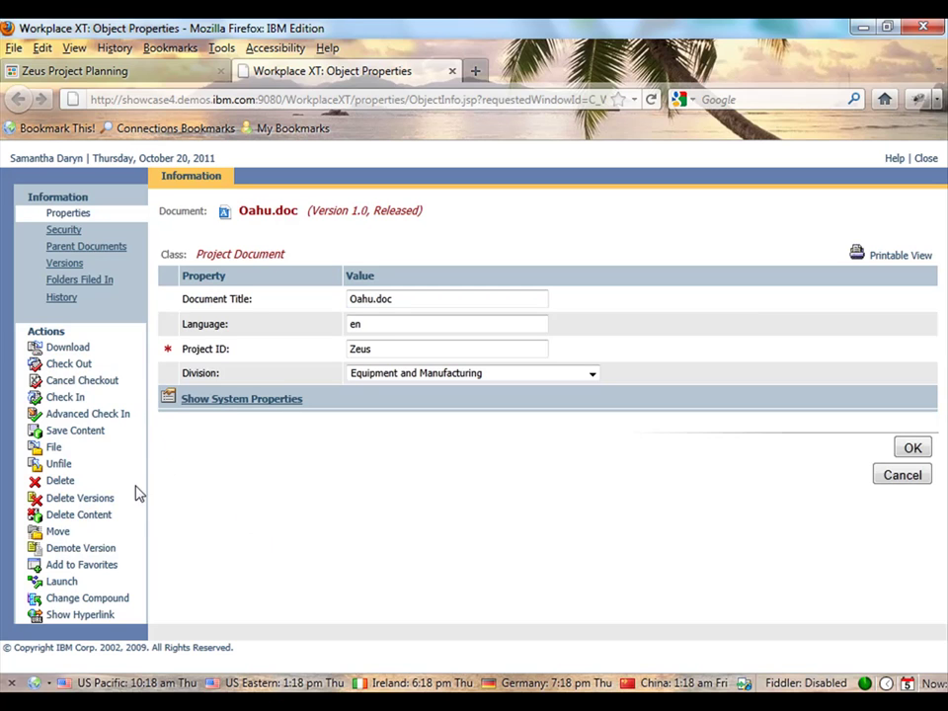
left_click(451, 72)
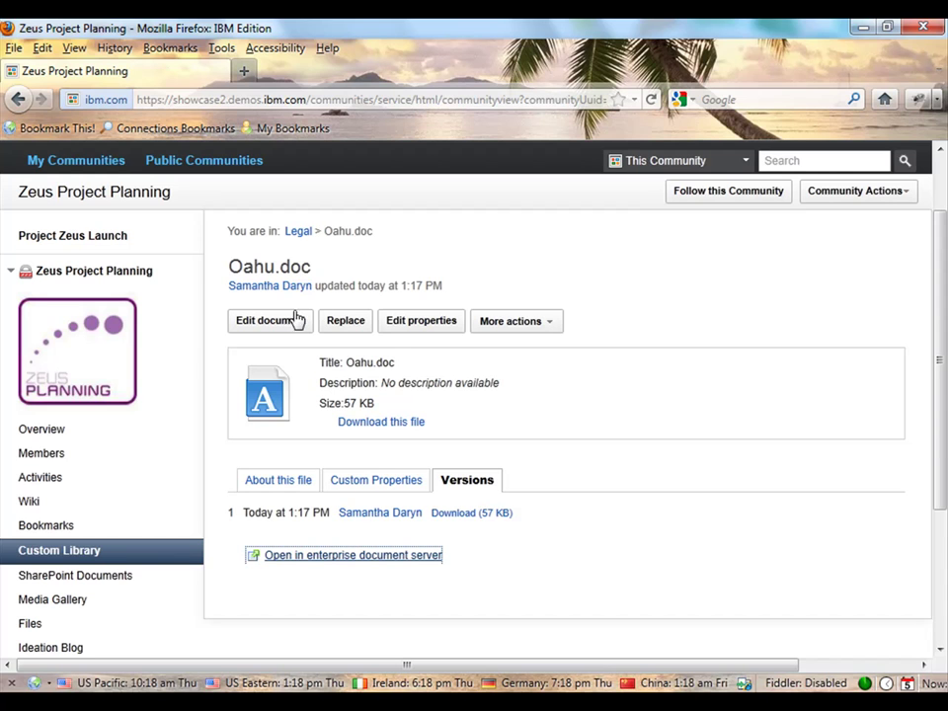
Step: Edit Oahu.doc in Word, change its first heading to "Oahu - SNB" and save the document
left_click(270, 326)
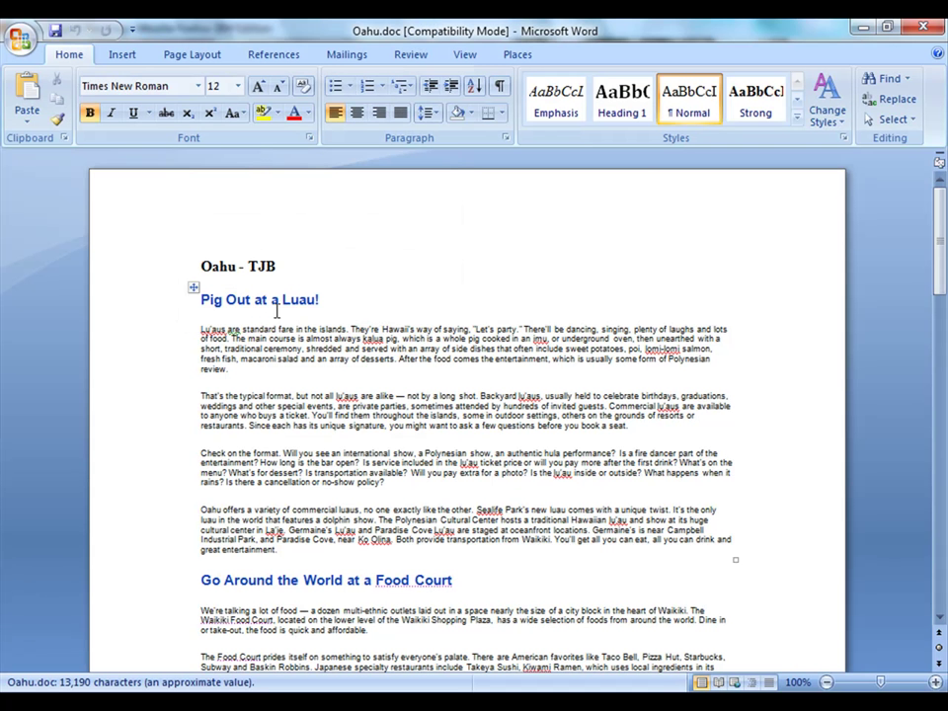
left_click(282, 263)
key("BackSpace")
key("BackSpace")
type("SN")
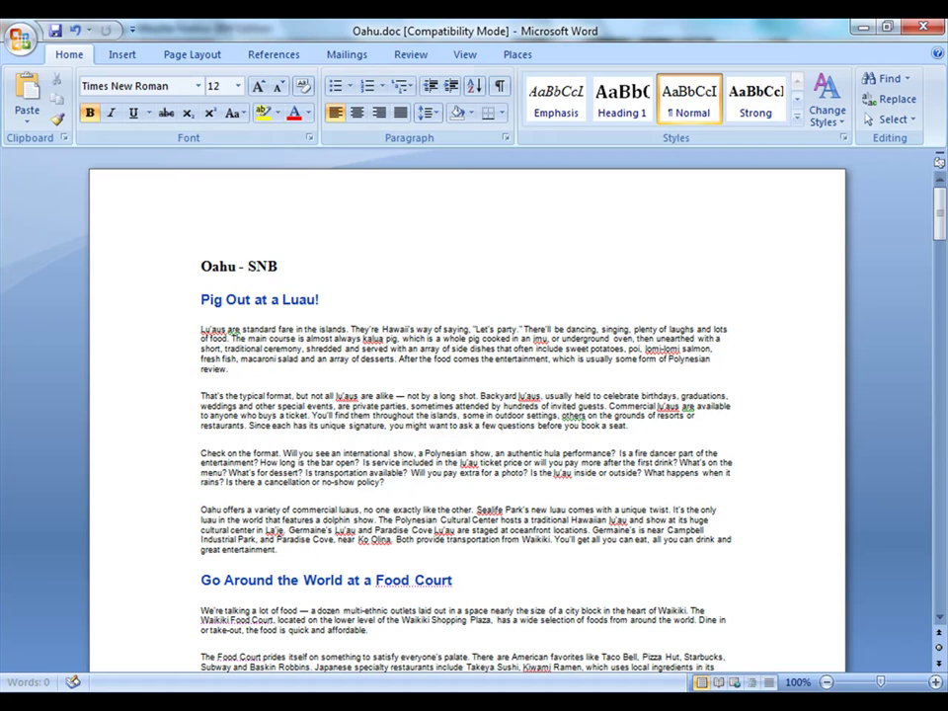
key("ctrl+s")
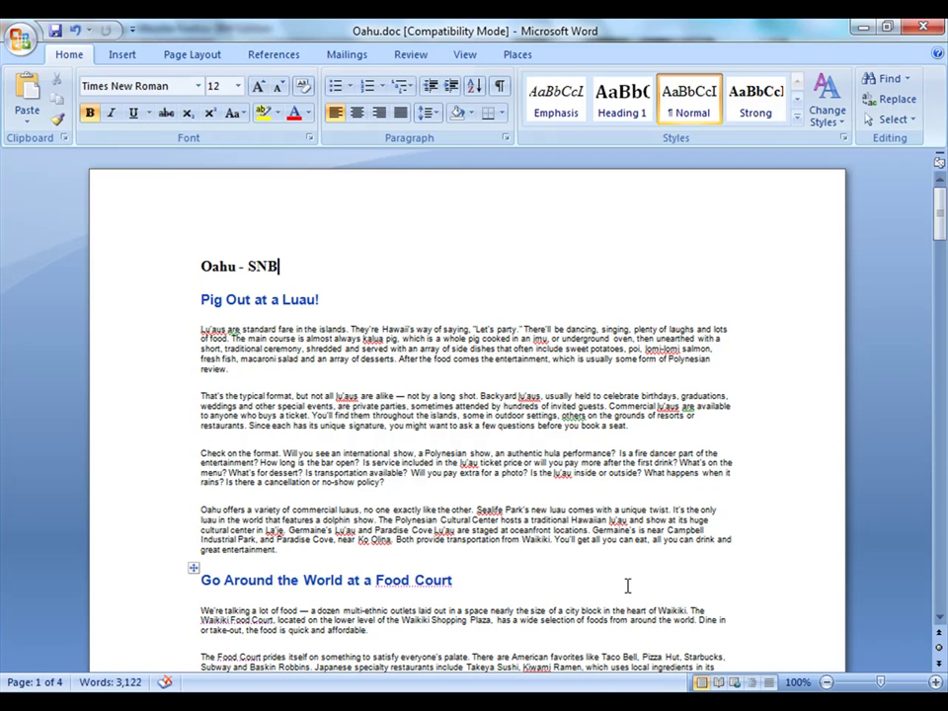
Step: Check in the edited Oahu.doc, close it along with Word, and refresh the file's page in the library
left_click(517, 57)
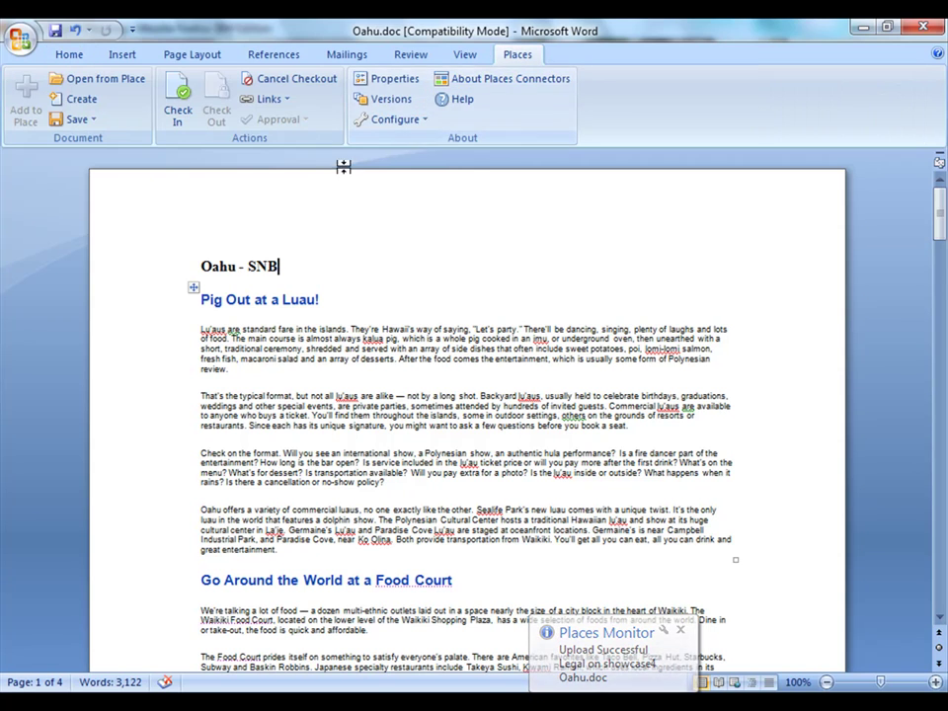
left_click(180, 120)
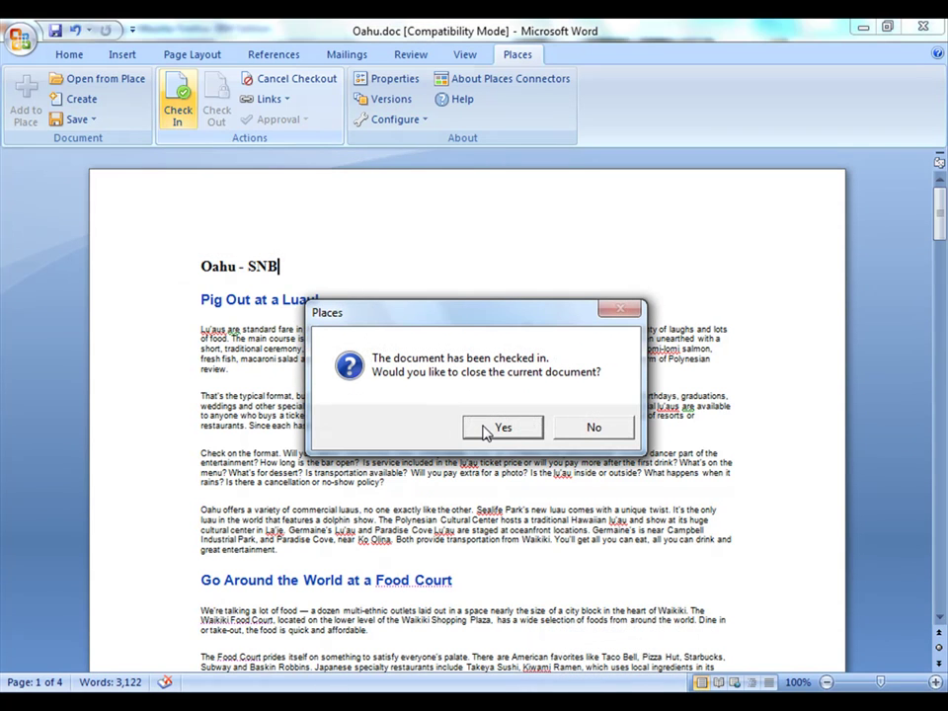
left_click(487, 428)
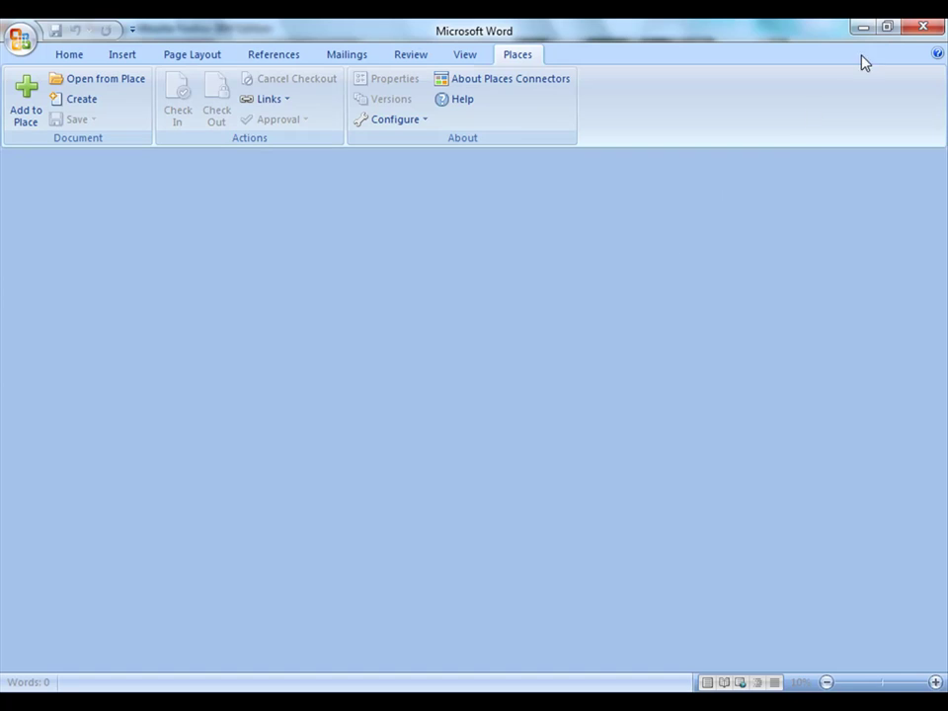
left_click(921, 27)
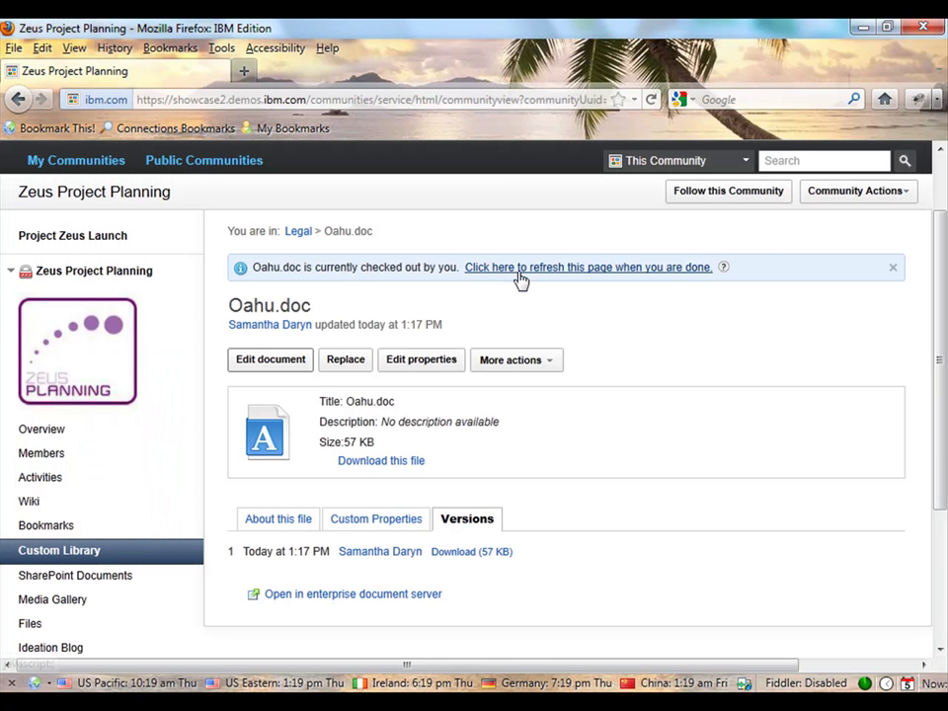
left_click(514, 276)
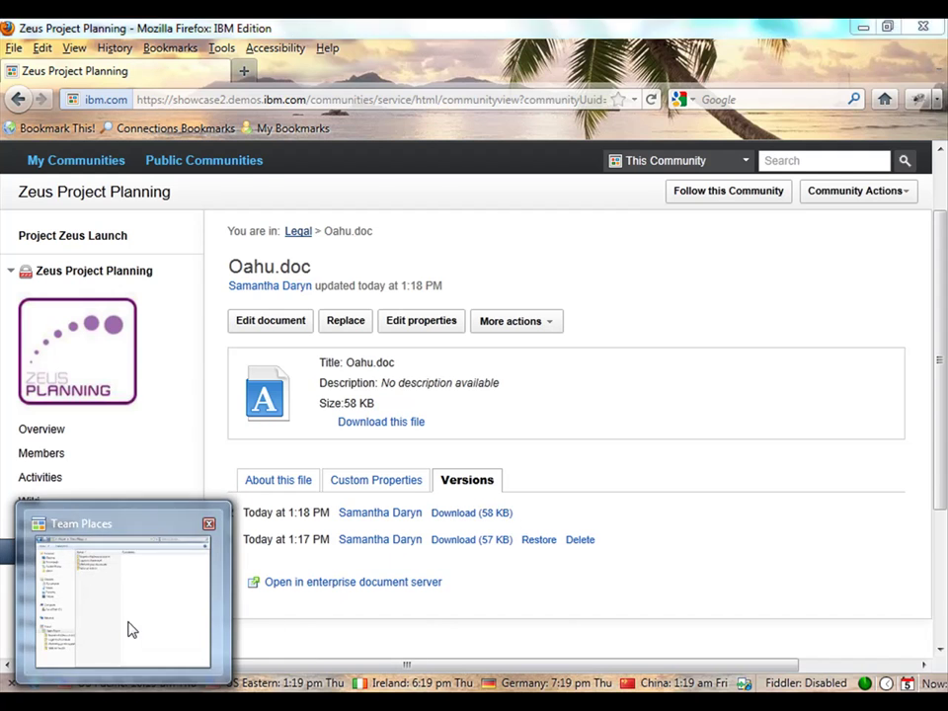
Step: Switch to Windows Explorer, view the demo folder and Legal on showcase4 under Team Places, and select Press Releases
left_click(128, 628)
left_click(223, 205)
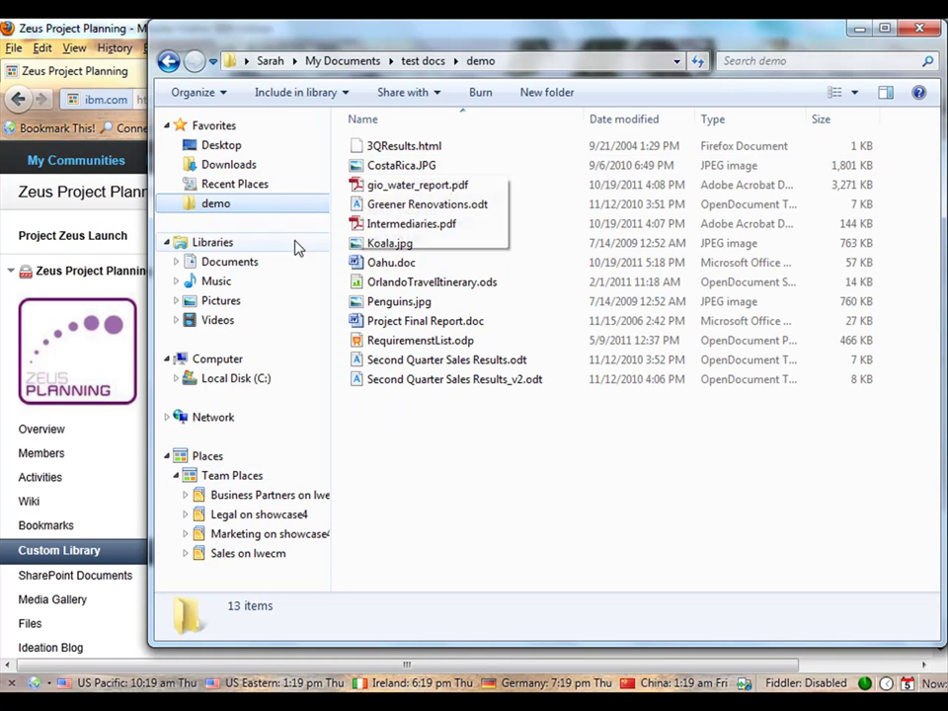
left_click(221, 478)
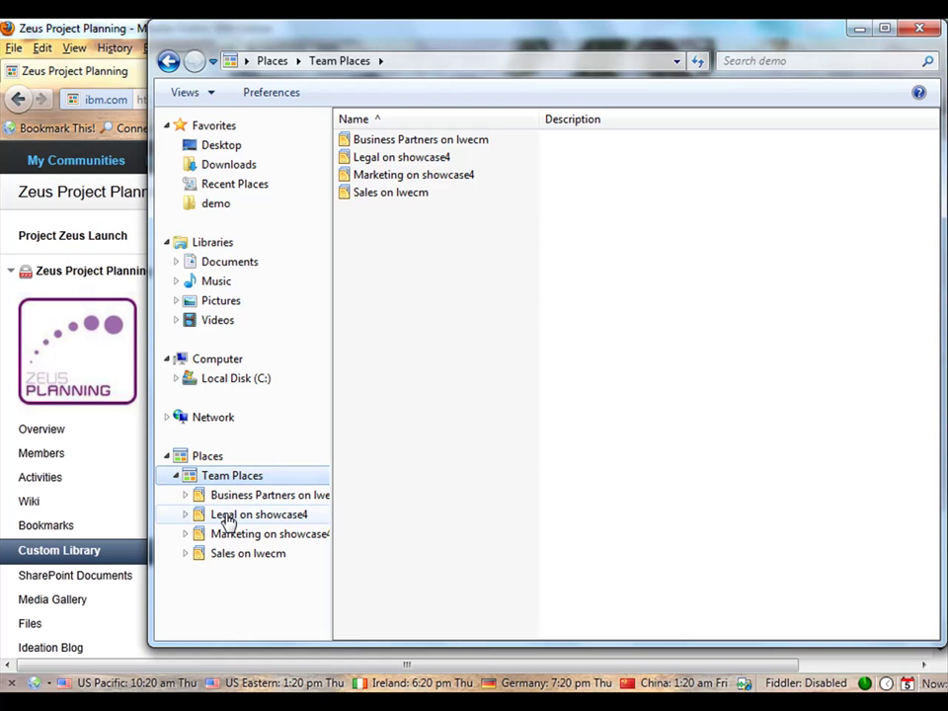
left_click(228, 514)
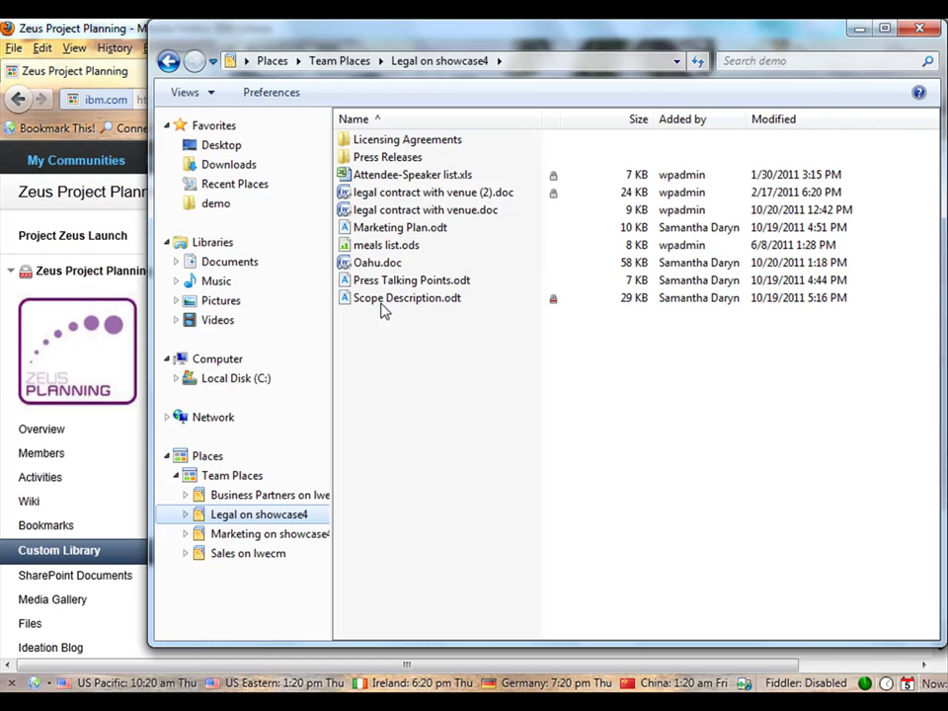
left_click(388, 159)
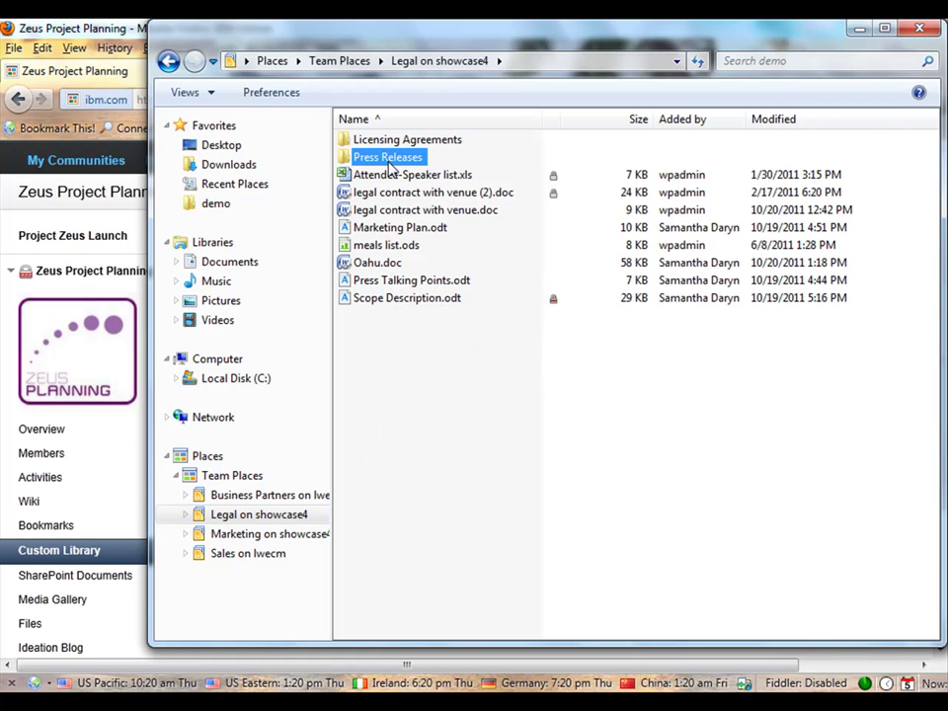
Step: Add 3QResults.html, gio_water_report.pdf and Intermediaries.pdf from the demo folder to Press Releases under Legal on showcase4
left_click(372, 265)
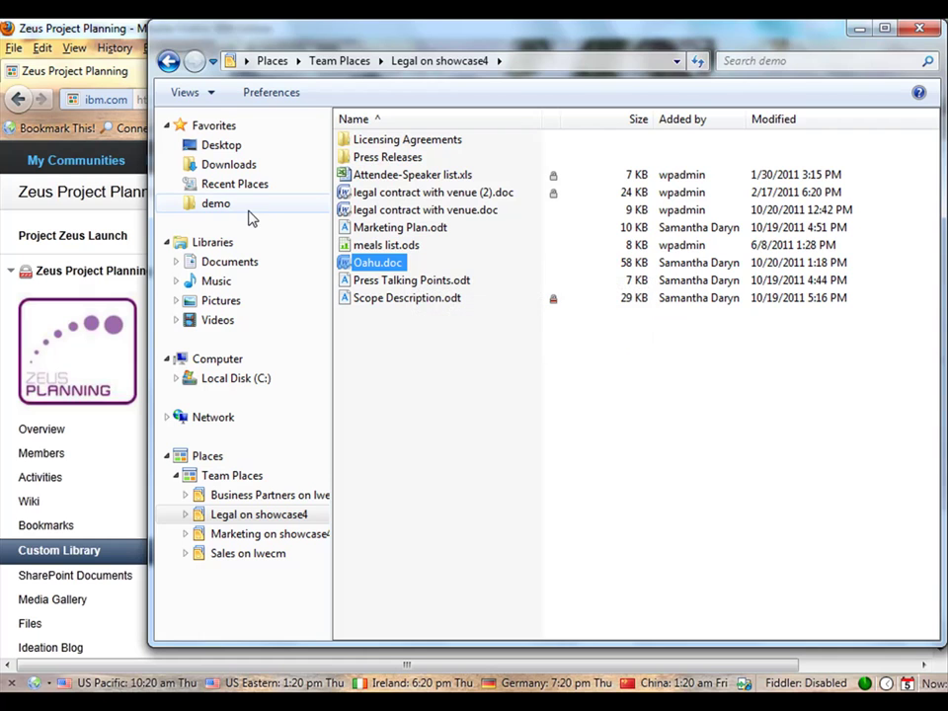
left_click(217, 203)
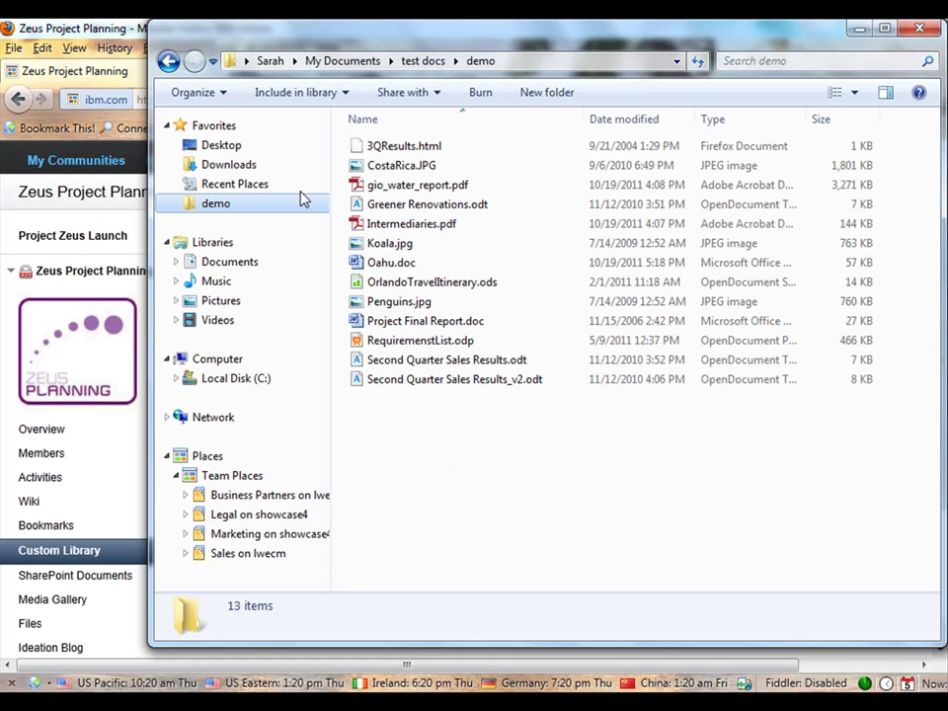
left_click(394, 148)
left_click(394, 187, "ctrl")
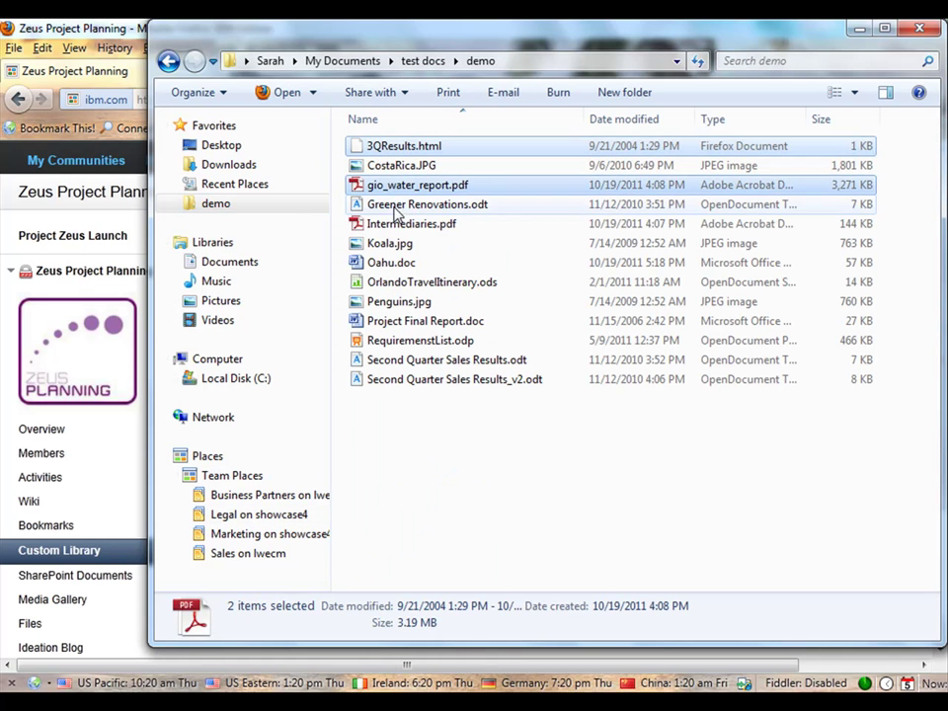
left_click(373, 226, "ctrl")
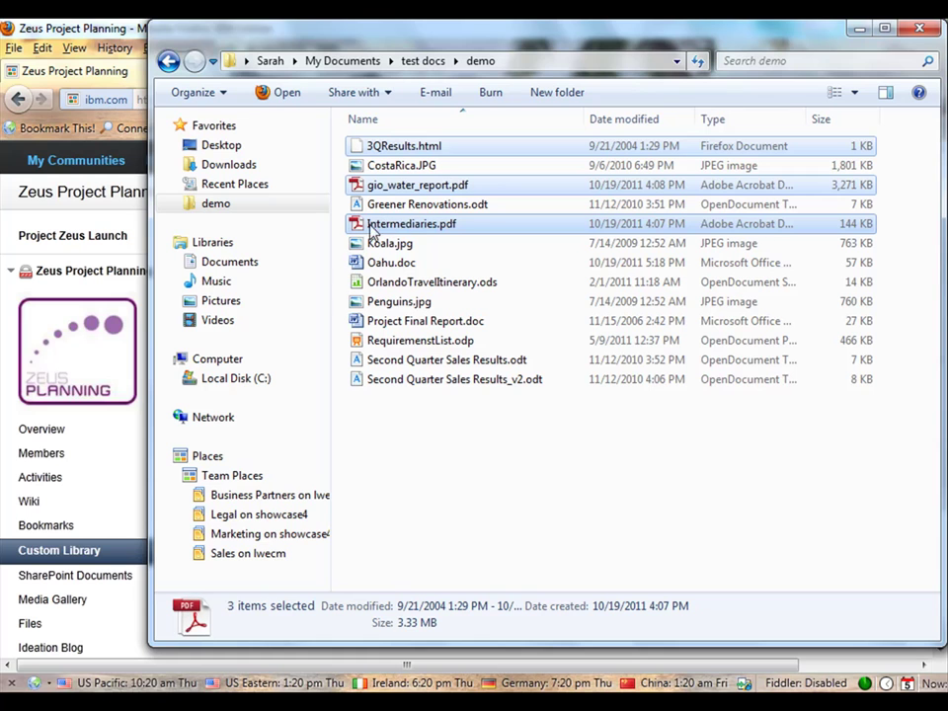
left_click(186, 514)
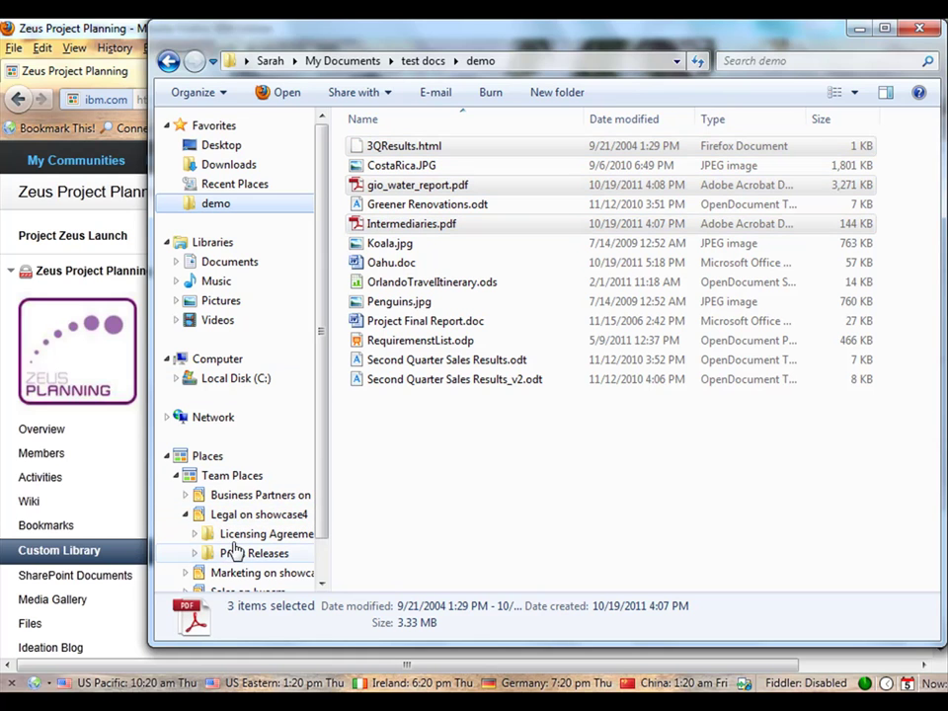
left_click_drag(385, 148, 252, 530)
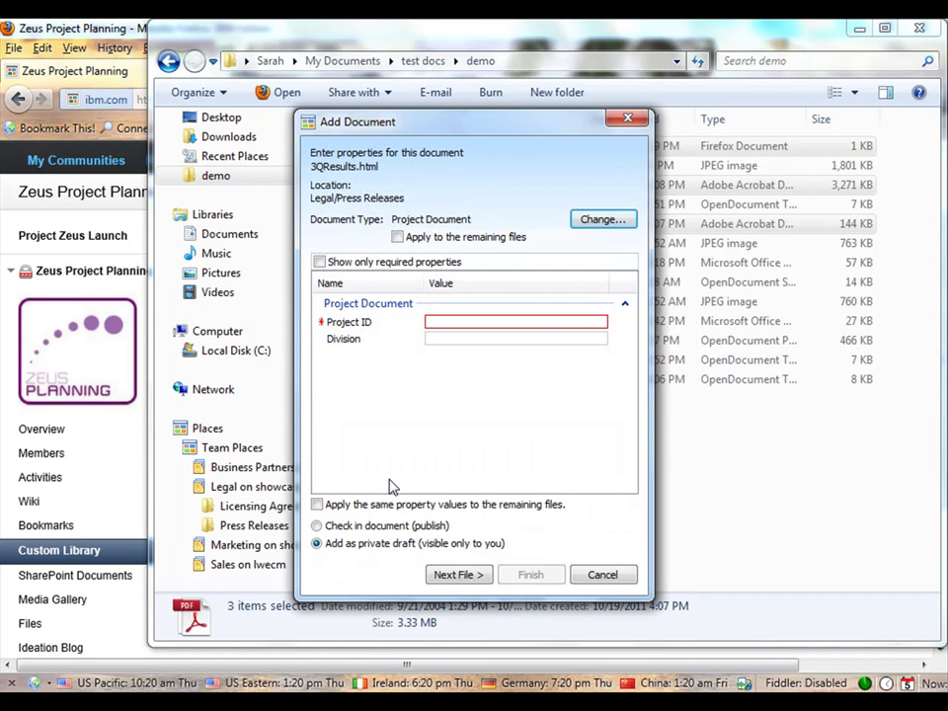
Step: Set the Project ID of 3QResults.html to Zeus, choose to check it in as published and continue to the next file
mouse_move(390, 327)
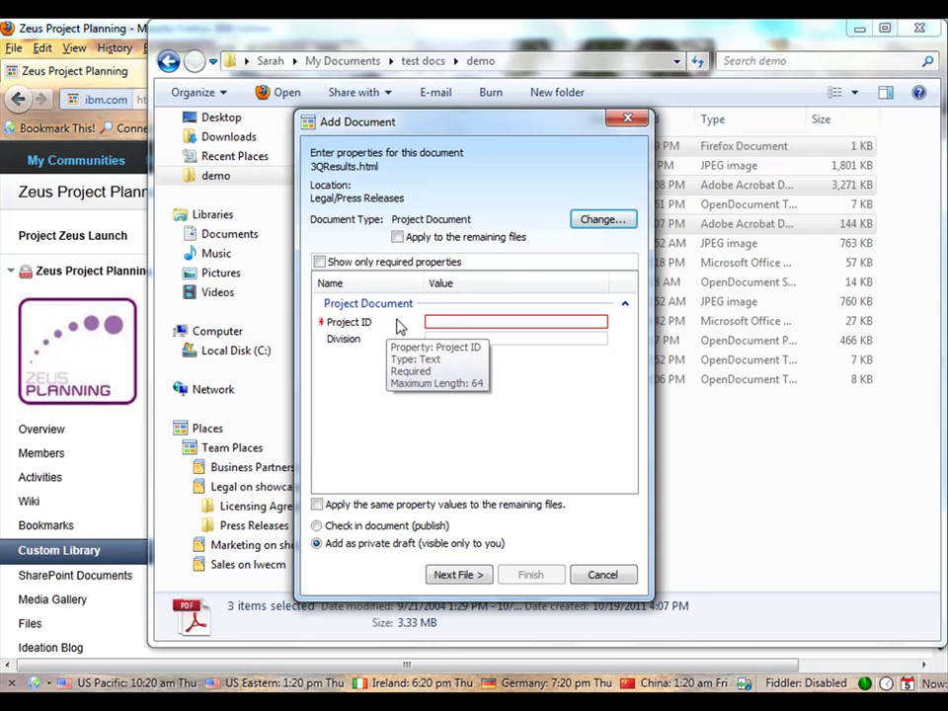
left_click(431, 321)
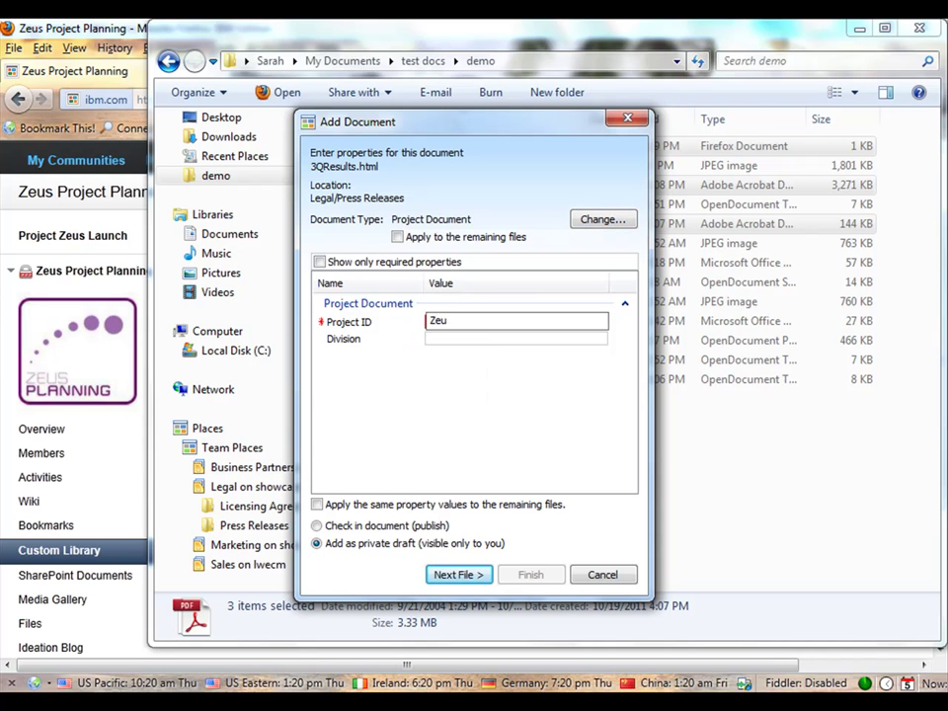
key("Return")
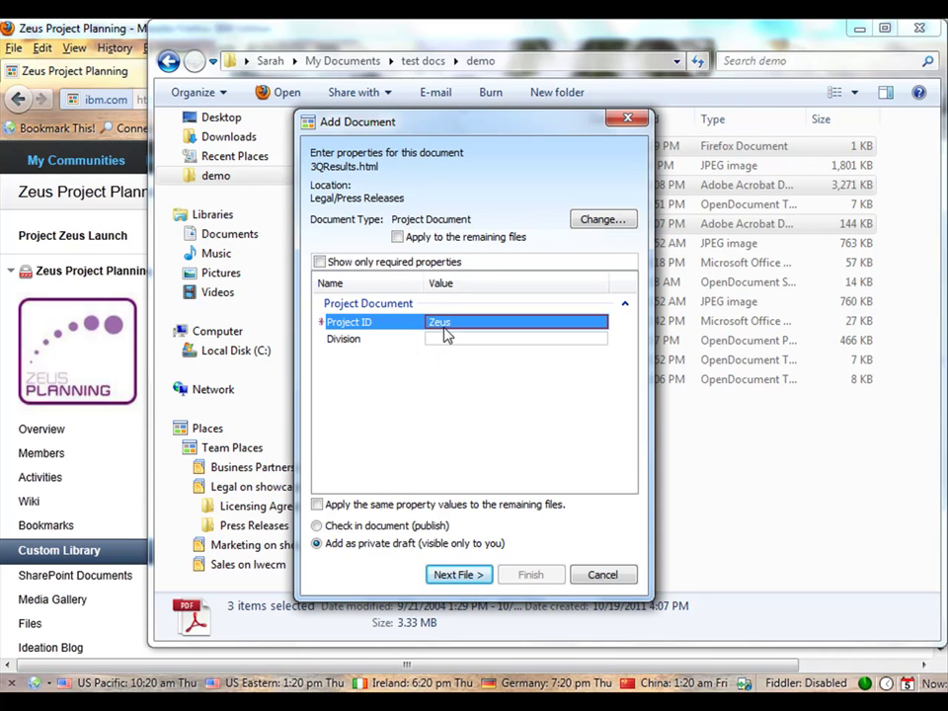
left_click(318, 526)
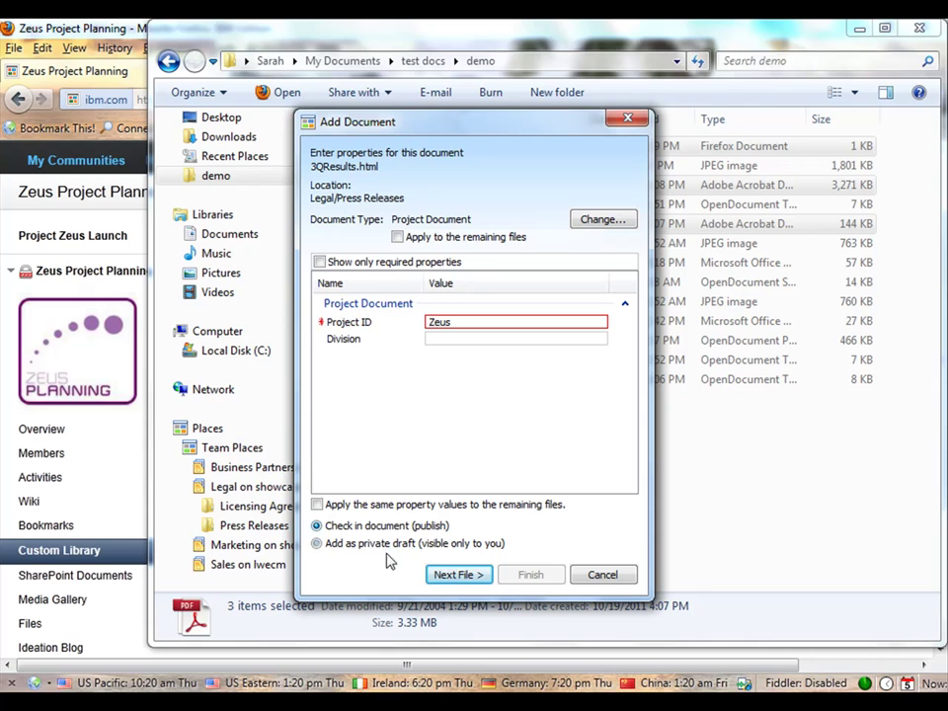
left_click(453, 575)
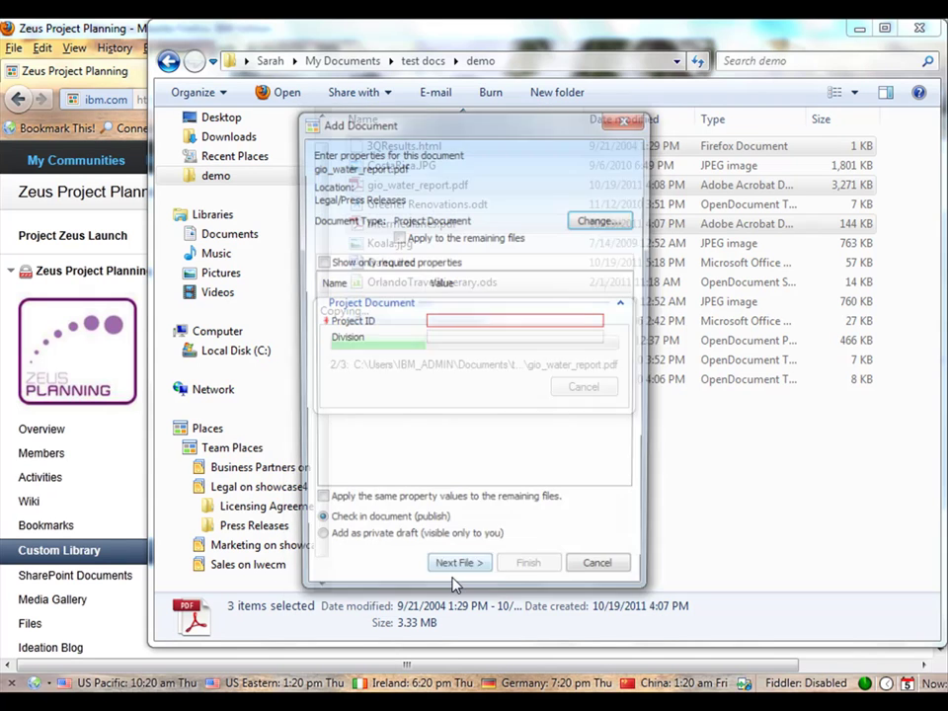
Step: Set the Project ID of gio_water_report.pdf to Zeus1, apply its document type and property values to the remaining files and finish the upload
left_click(470, 323)
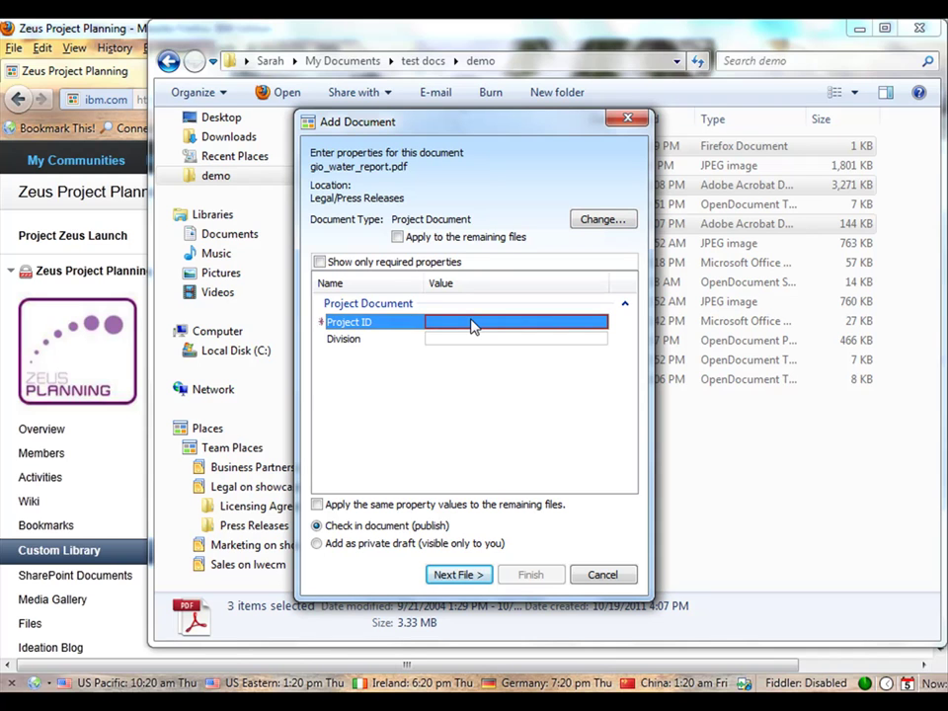
left_click(472, 323)
type("Zeus1")
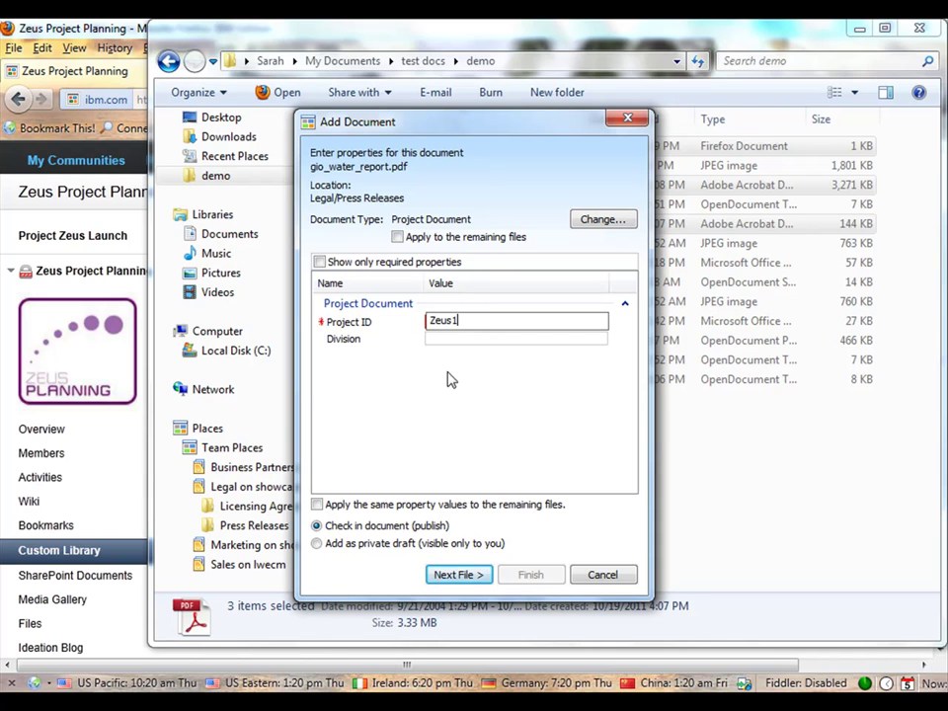
left_click(425, 328)
left_click(397, 238)
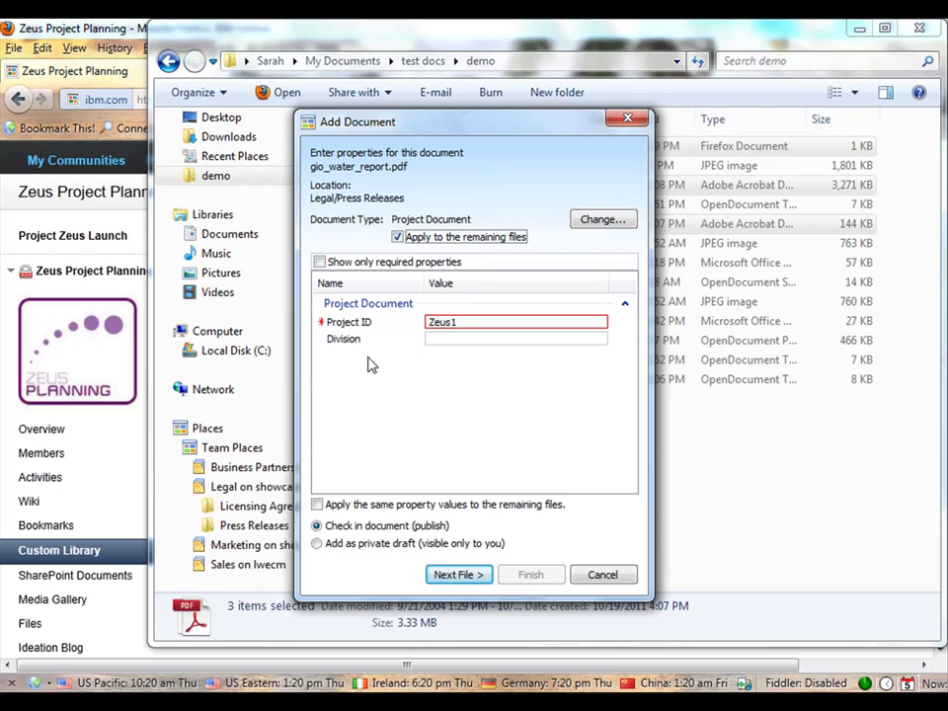
left_click(318, 505)
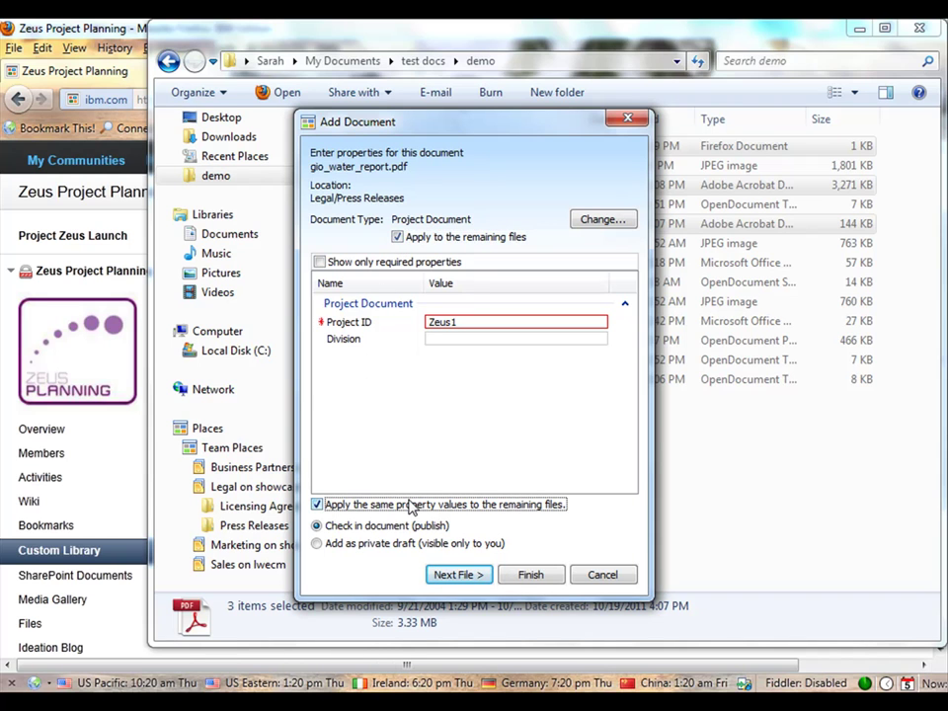
left_click(528, 575)
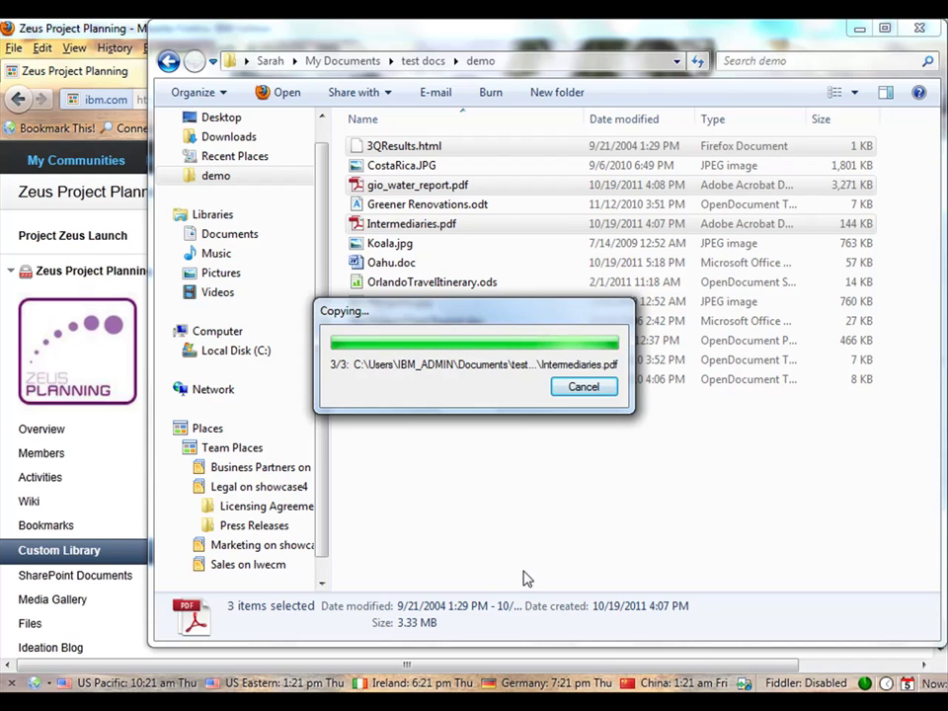
Step: View the Press Releases folder, switch to Lotus Notes, and refresh Legal on showcase4 in Places to list the same folder's files
left_click(262, 526)
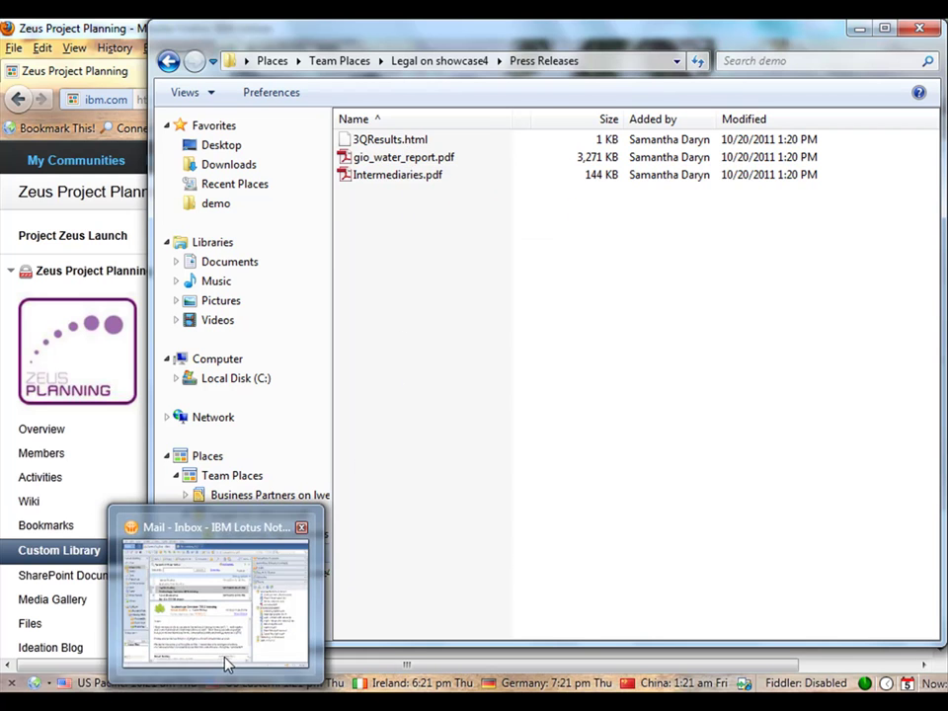
left_click(224, 662)
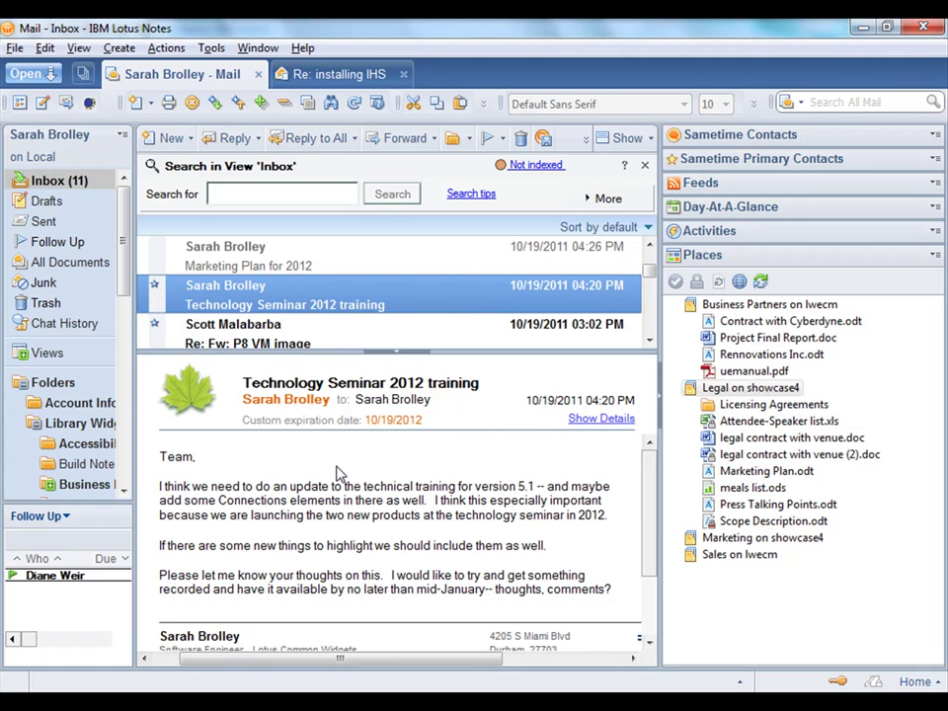
left_click(649, 246)
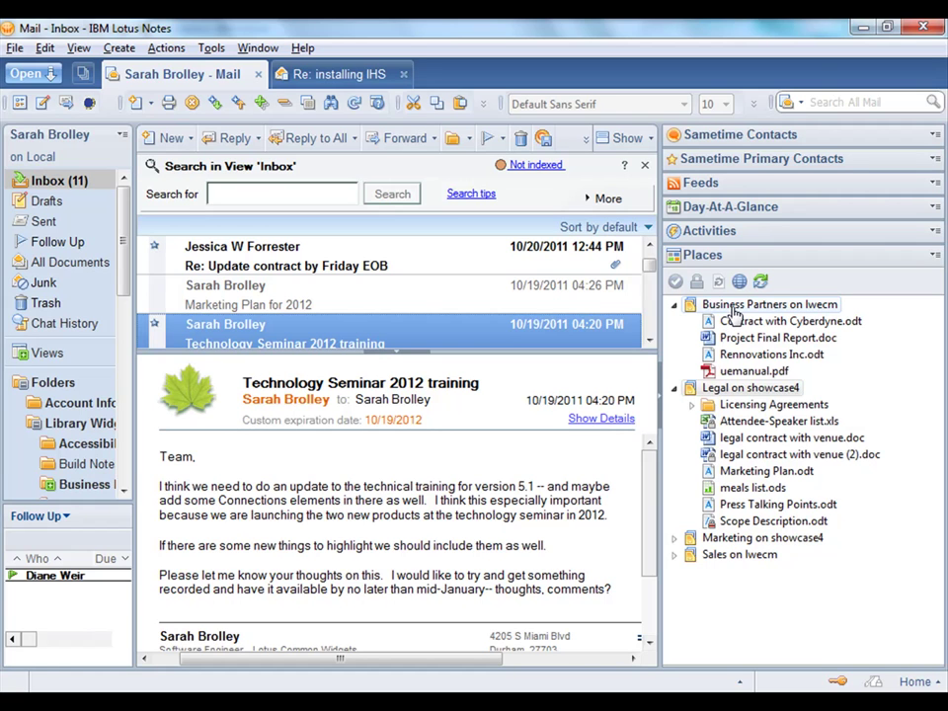
left_click(728, 393)
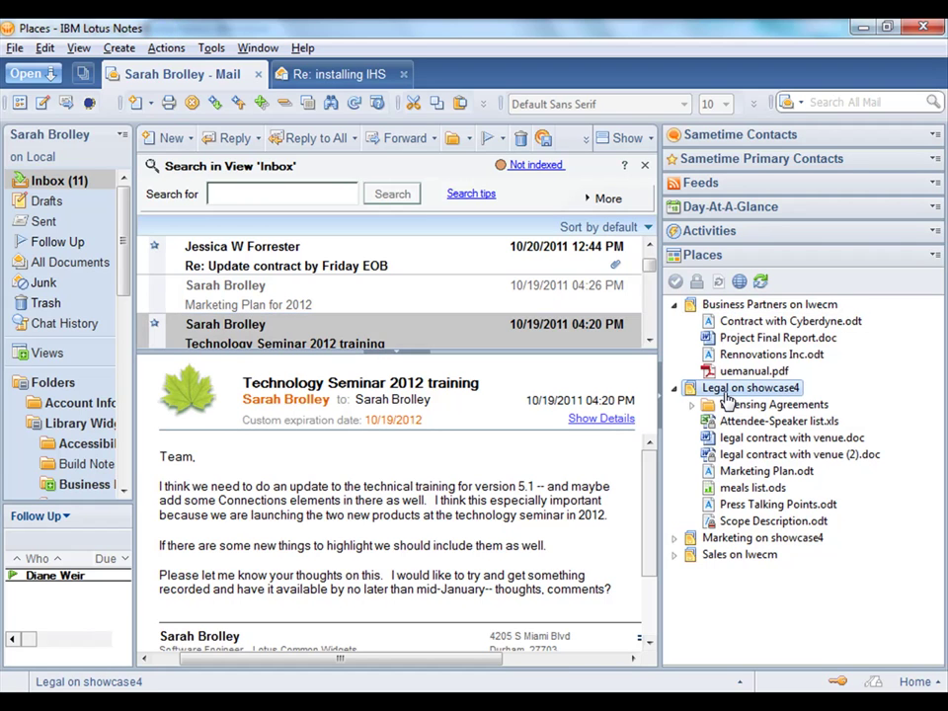
left_click(761, 283)
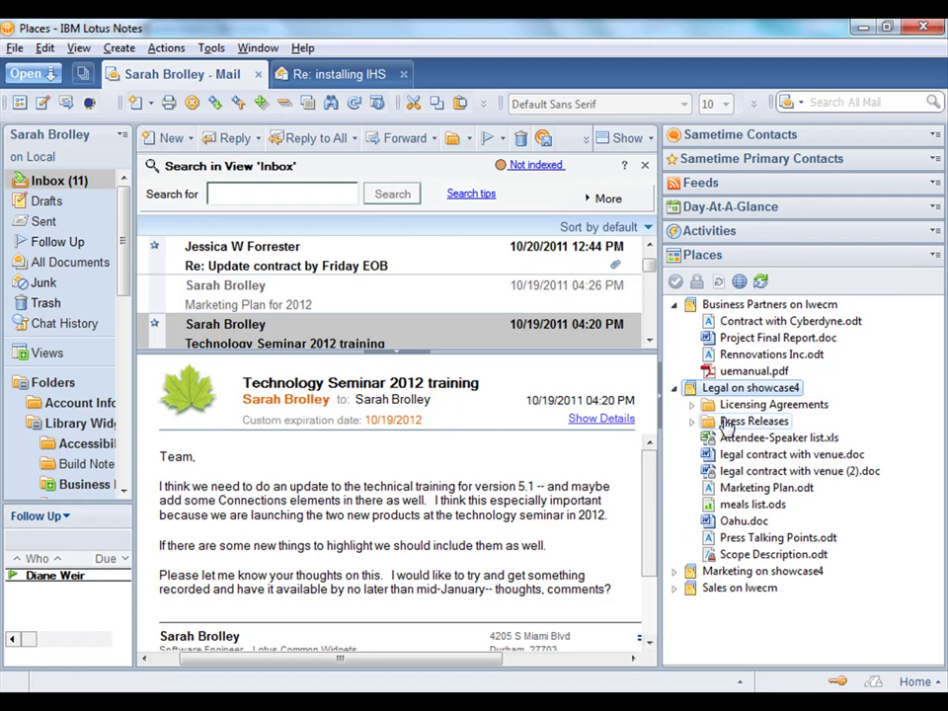
left_click(690, 419)
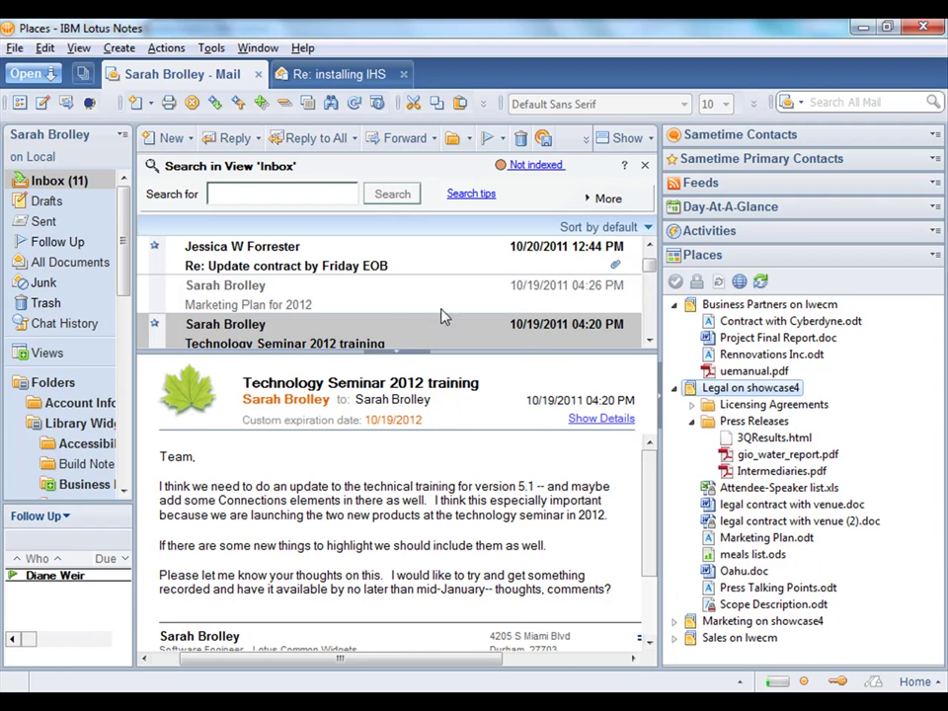
Step: Start a new mail message and insert a link to legal contract with venue.doc from Places into its body
left_click(174, 144)
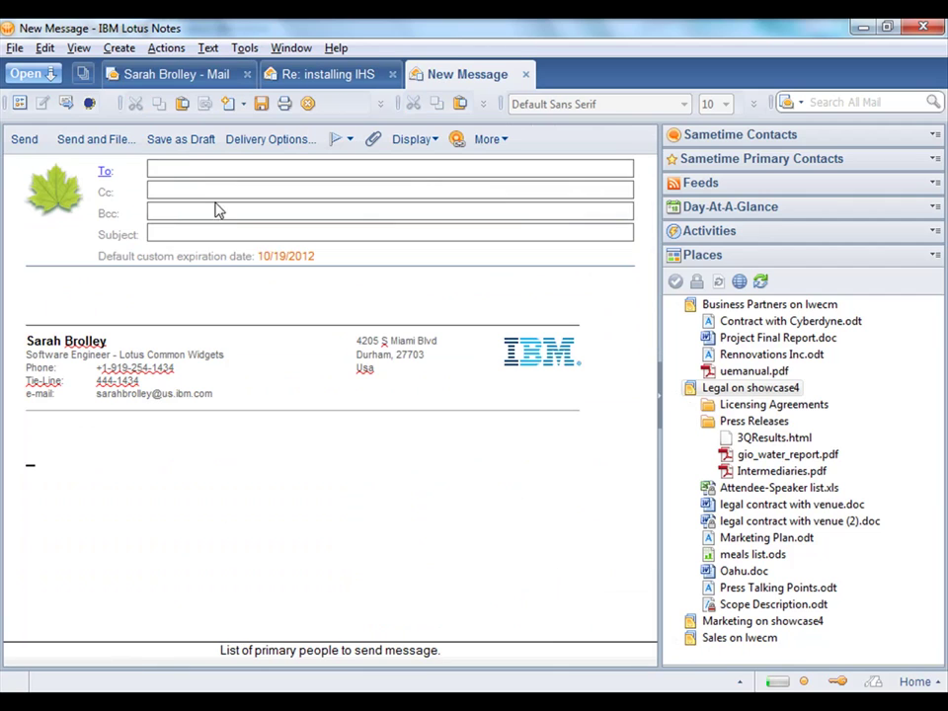
left_click(192, 286)
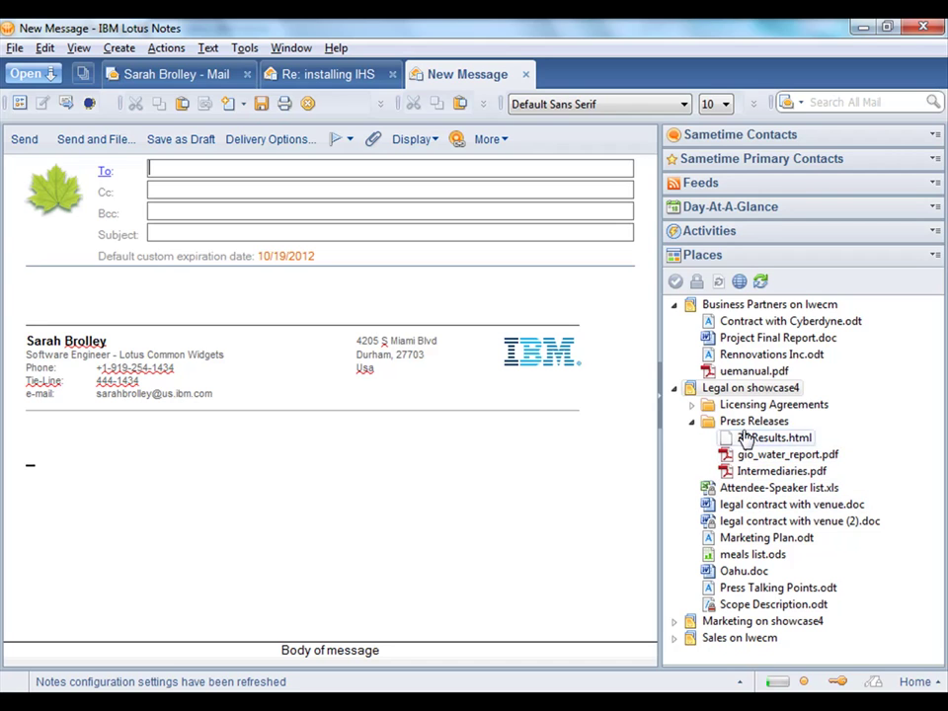
mouse_move(744, 326)
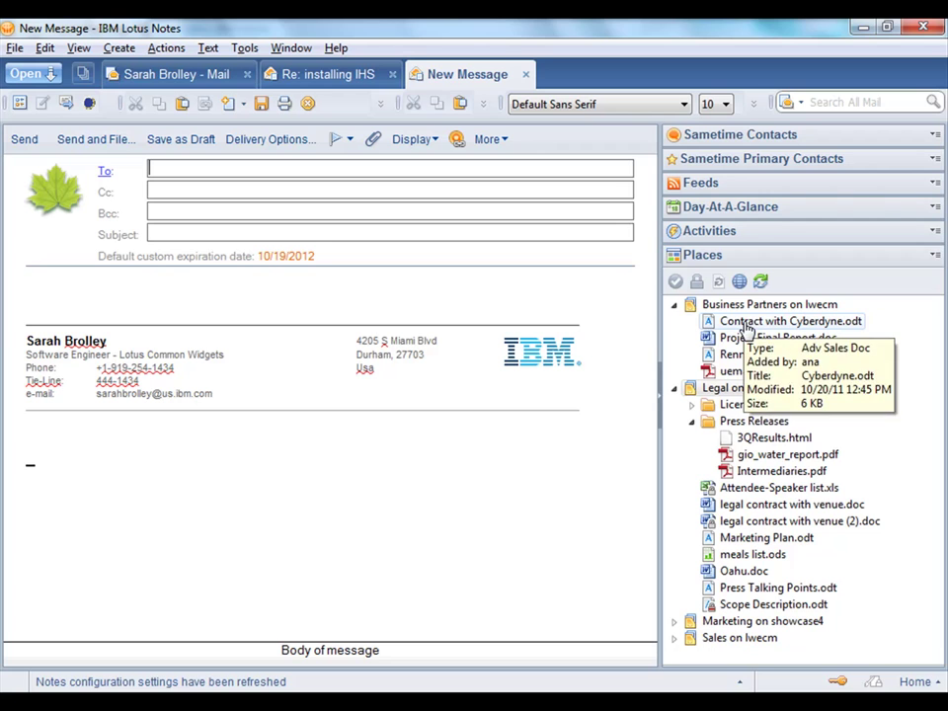
left_click_drag(712, 505, 74, 300)
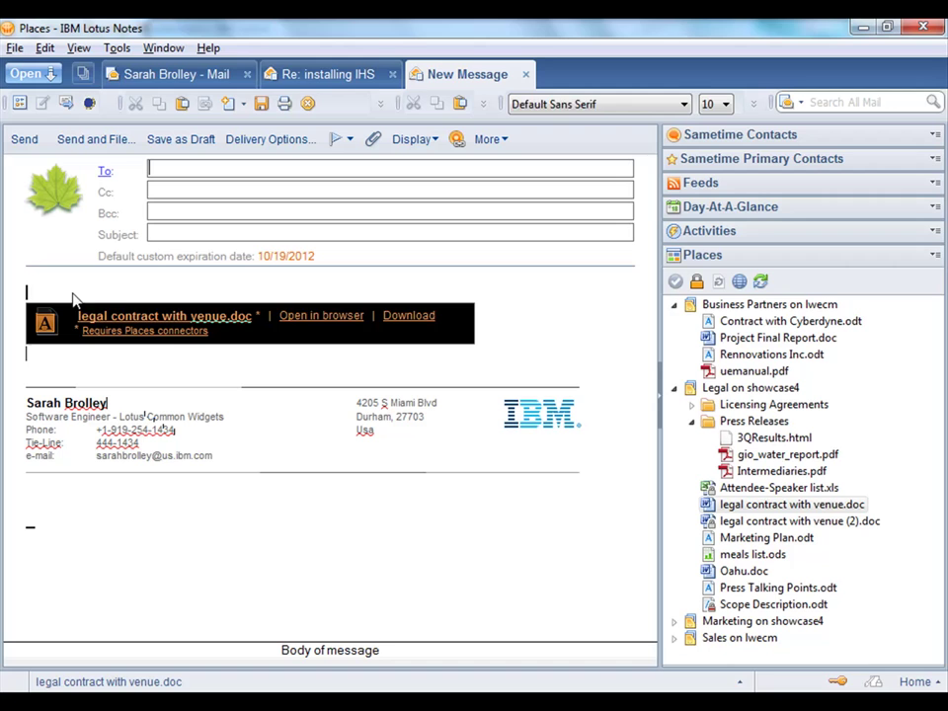
left_click(194, 366)
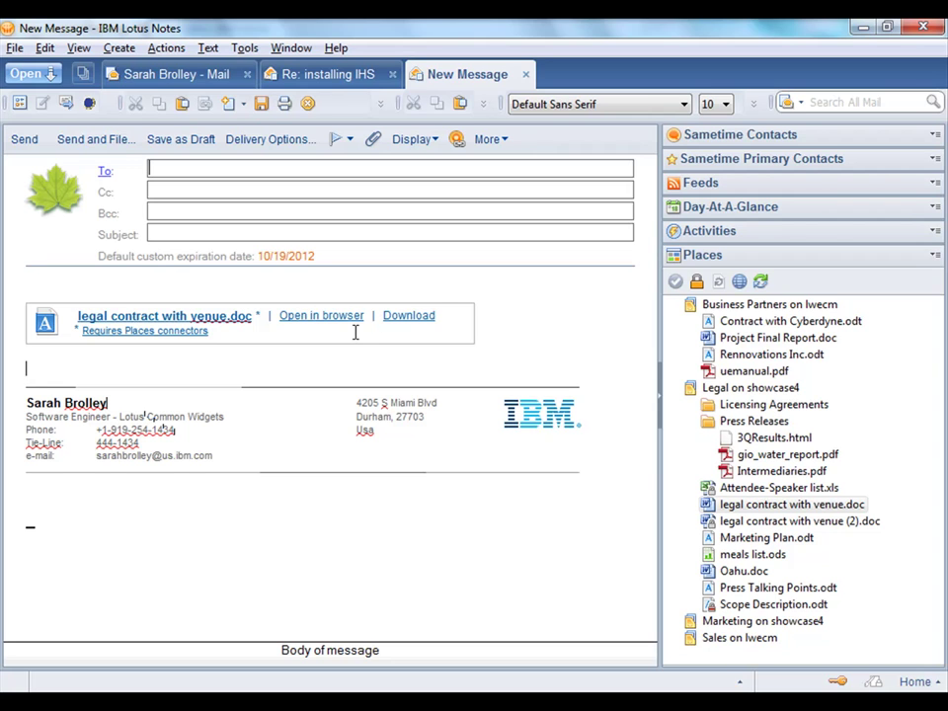
Step: Copy Contract with Cyberdyne.odt from Business Partners on lwecm and paste it as an attachment below the link in the message
right_click(750, 320)
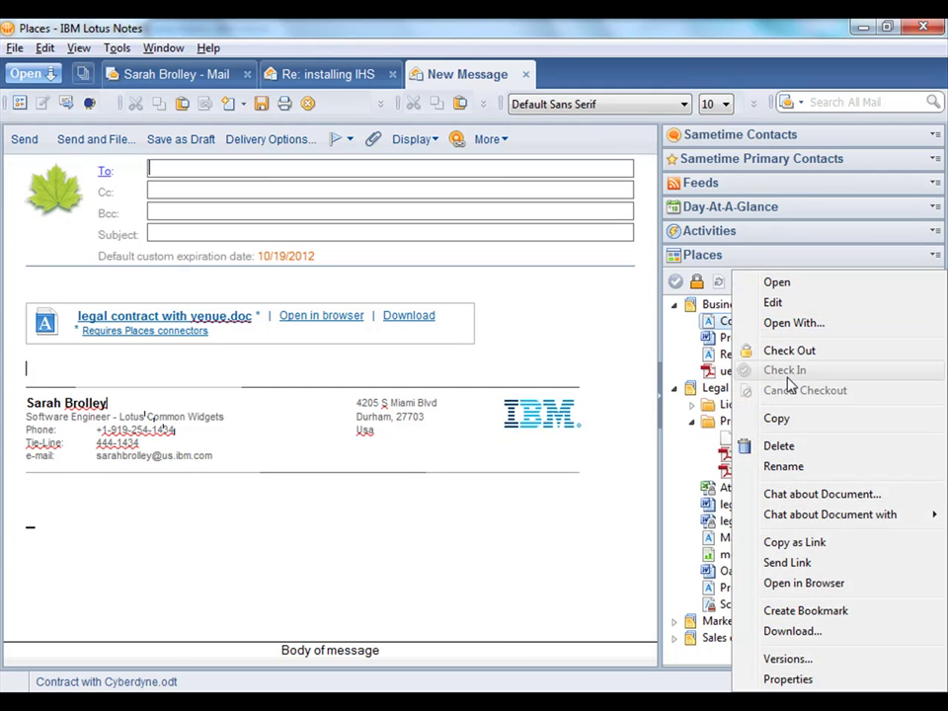
left_click(788, 419)
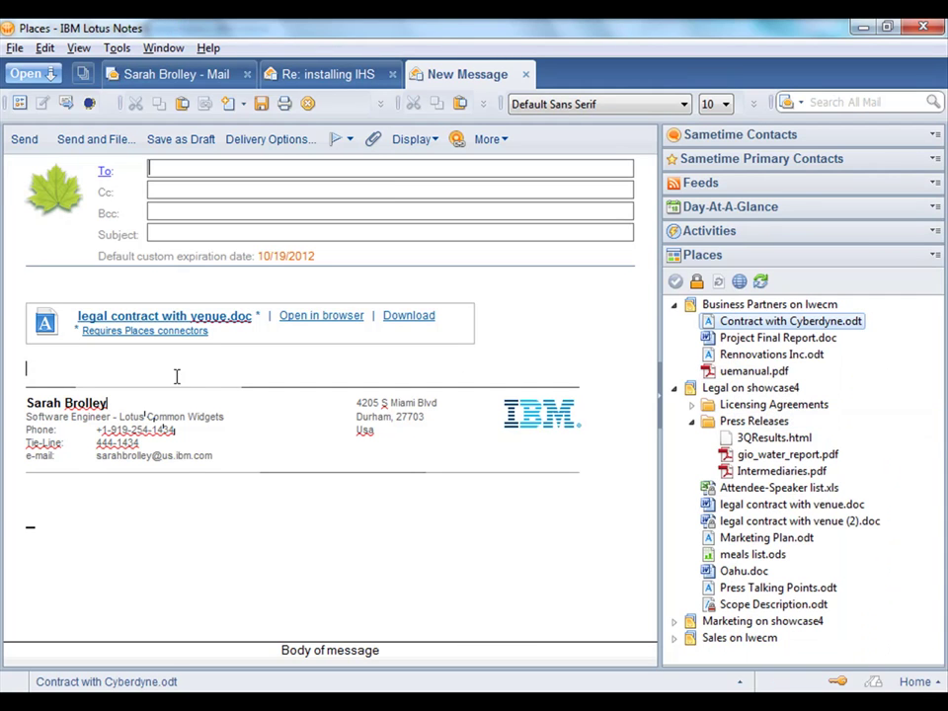
right_click(66, 372)
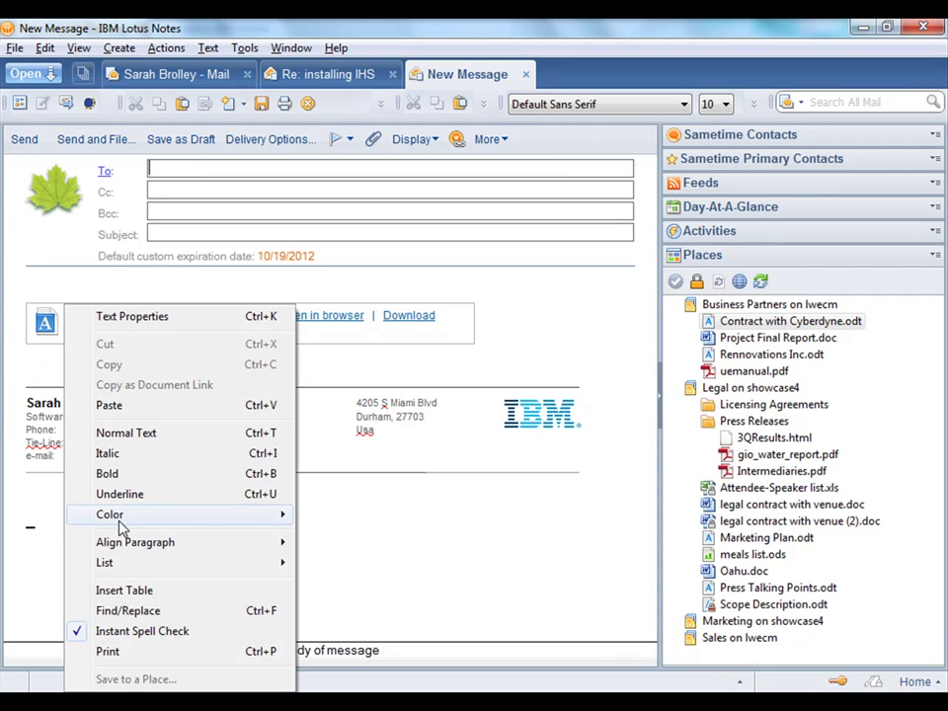
left_click(109, 405)
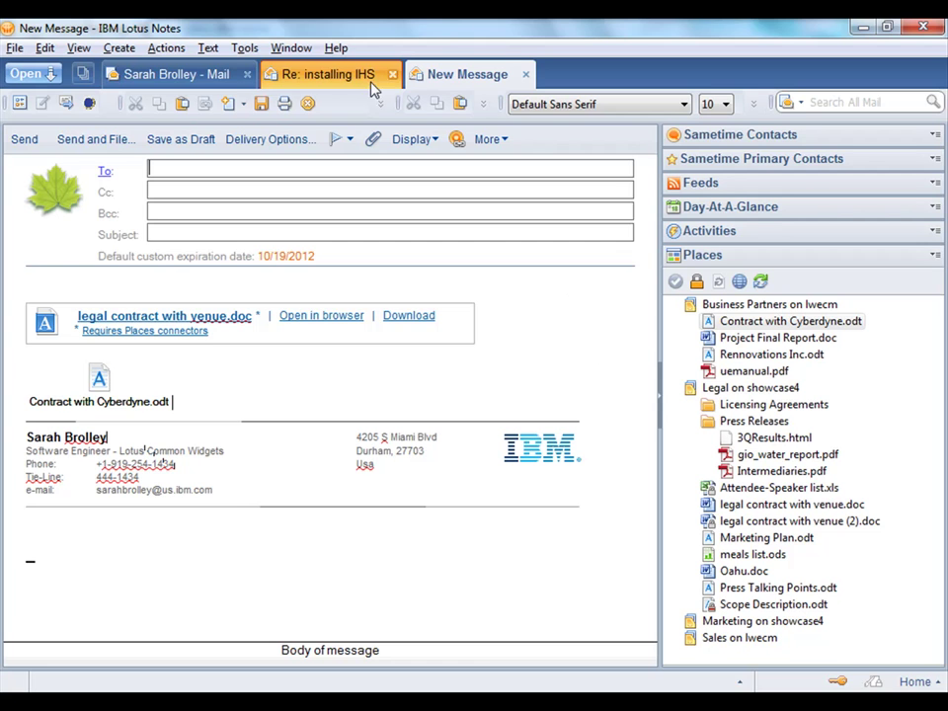
Step: From the inbox message "Re: Update contract by Friday EOB", copy Contract with Cyberdyne.odt over the existing file in Business Partners on lwecm and check it in
left_click(163, 71)
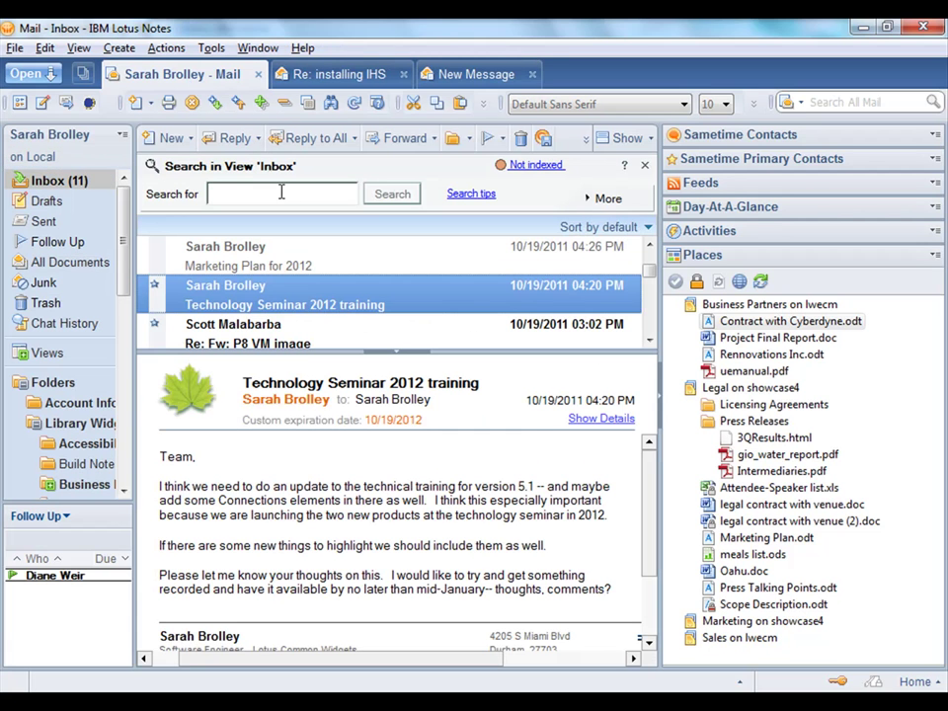
scroll(326, 282, "up", 2)
left_click(321, 272)
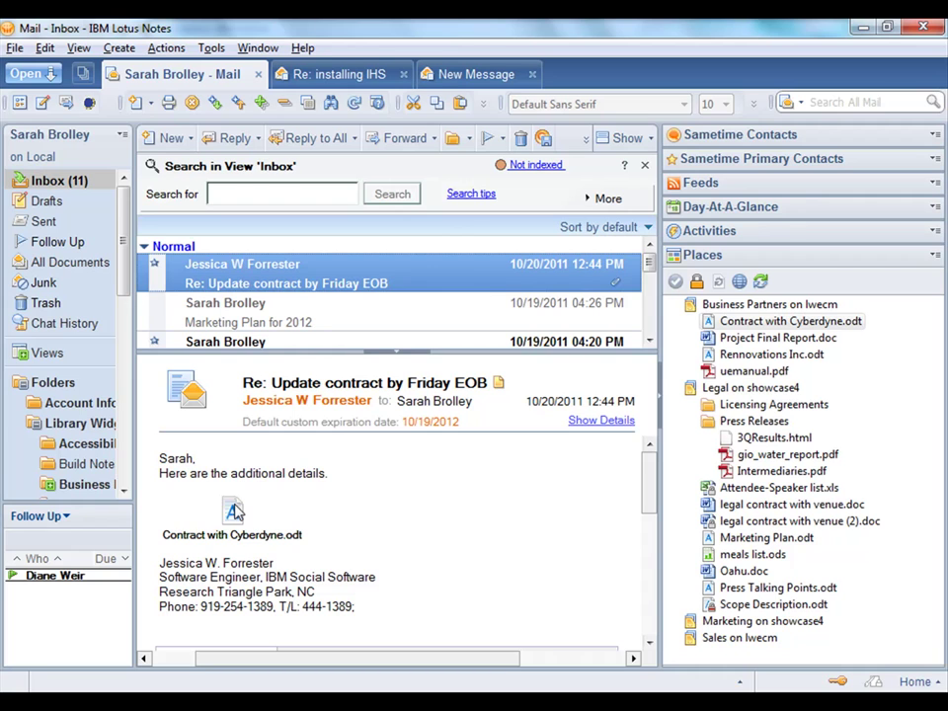
left_click_drag(234, 511, 748, 306)
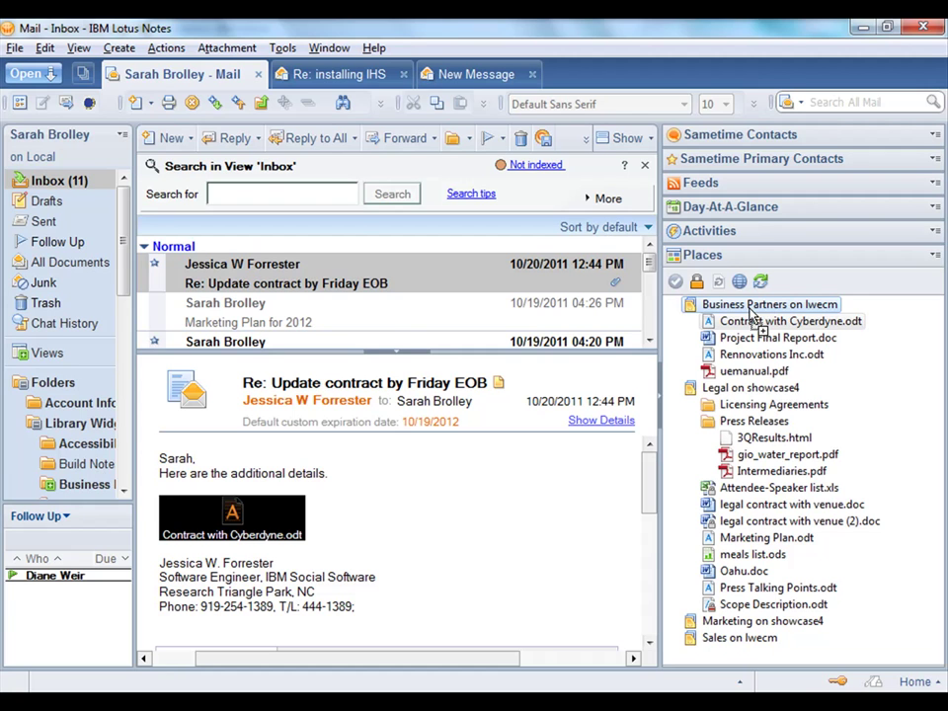
left_click_drag(753, 314, 746, 304)
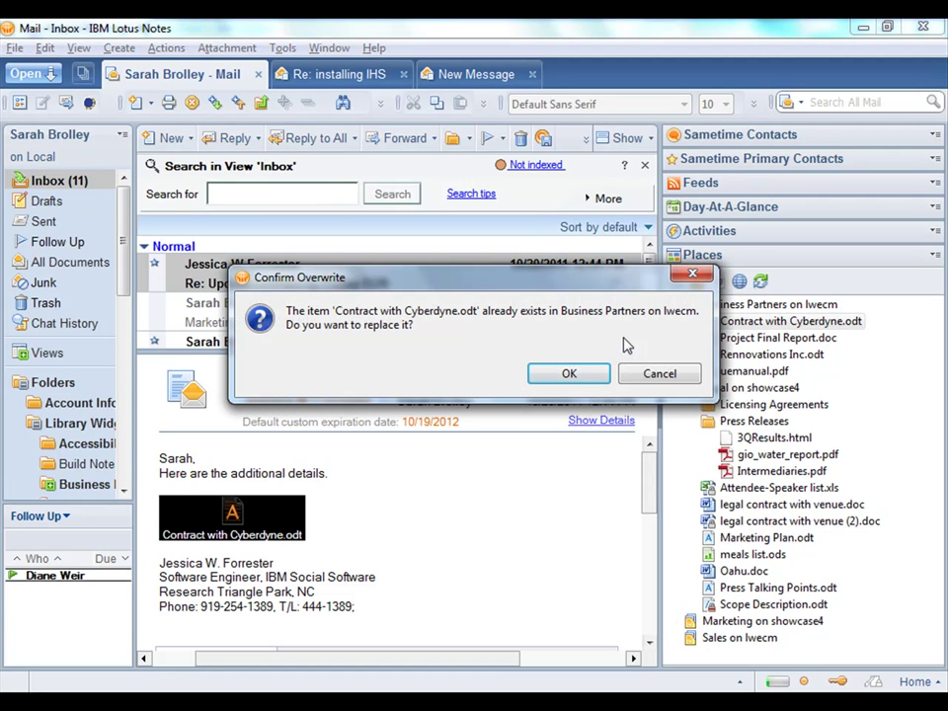
left_click(554, 376)
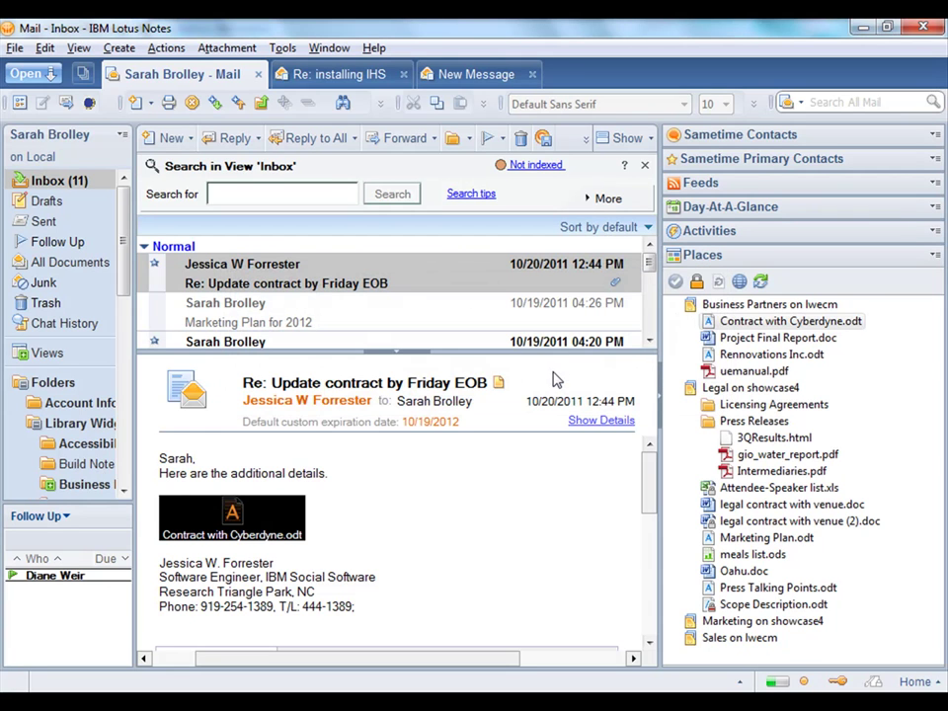
right_click(728, 328)
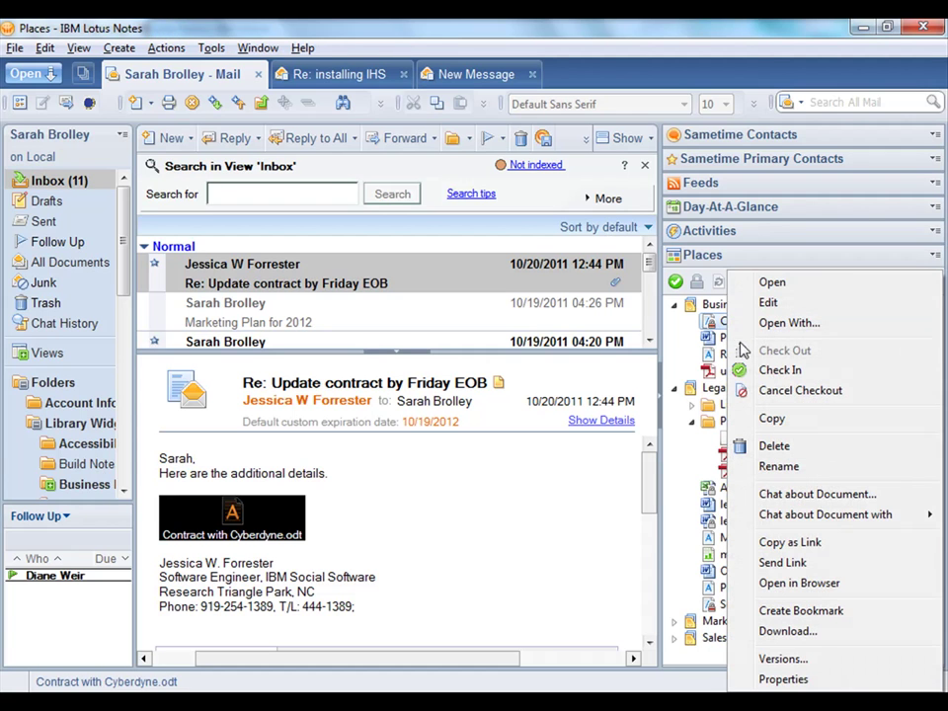
left_click(756, 379)
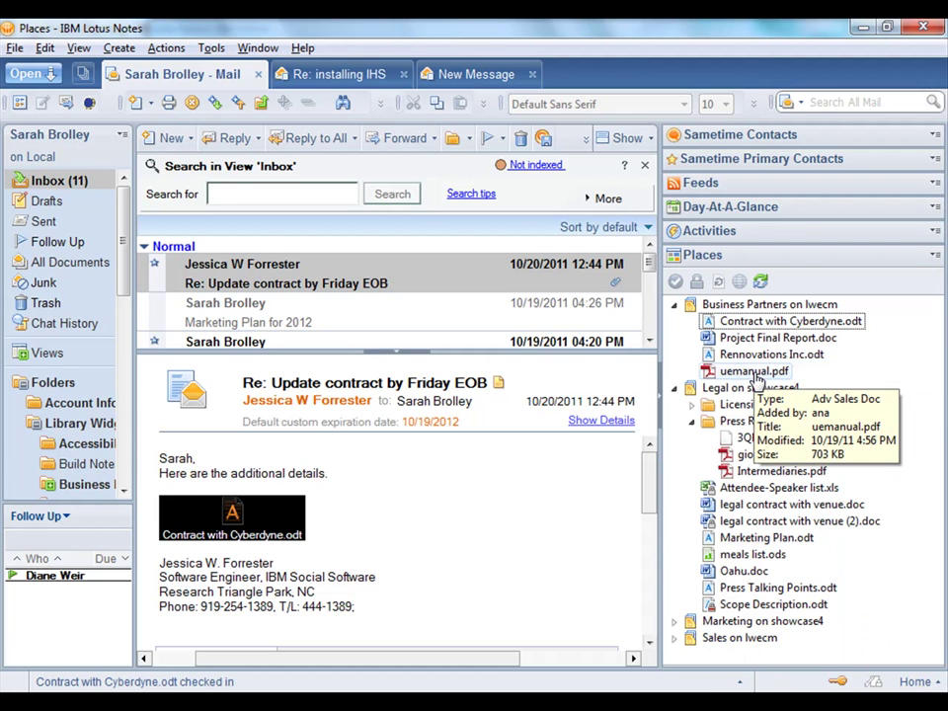
Step: File the inbox message "Technology Seminar 2012 training" in Business Partners on lwecm as document type Document, checked in and published
left_click(648, 342)
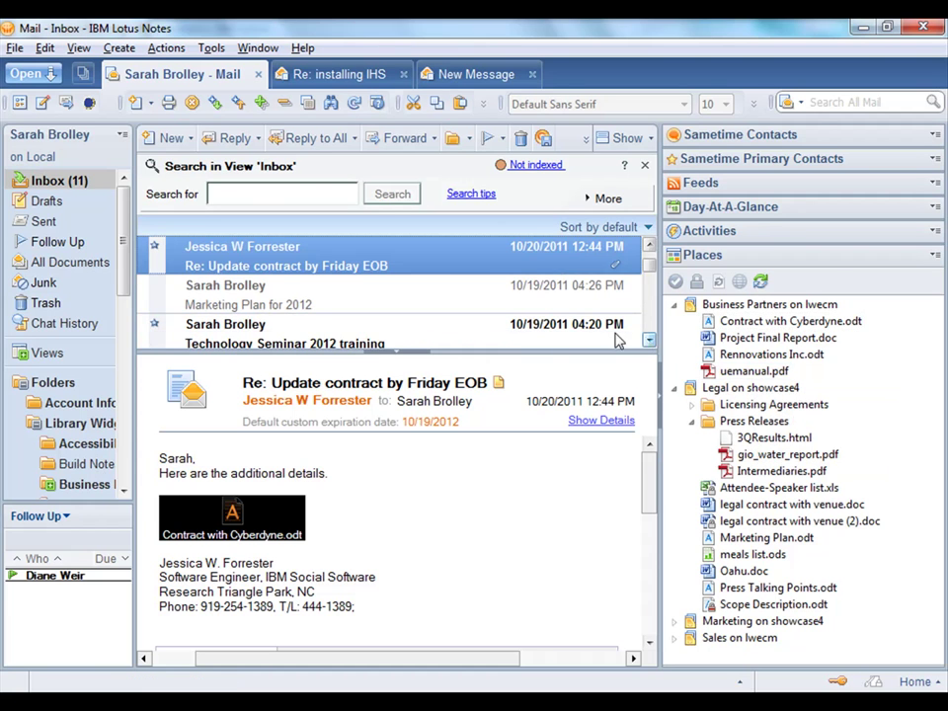
left_click(339, 308)
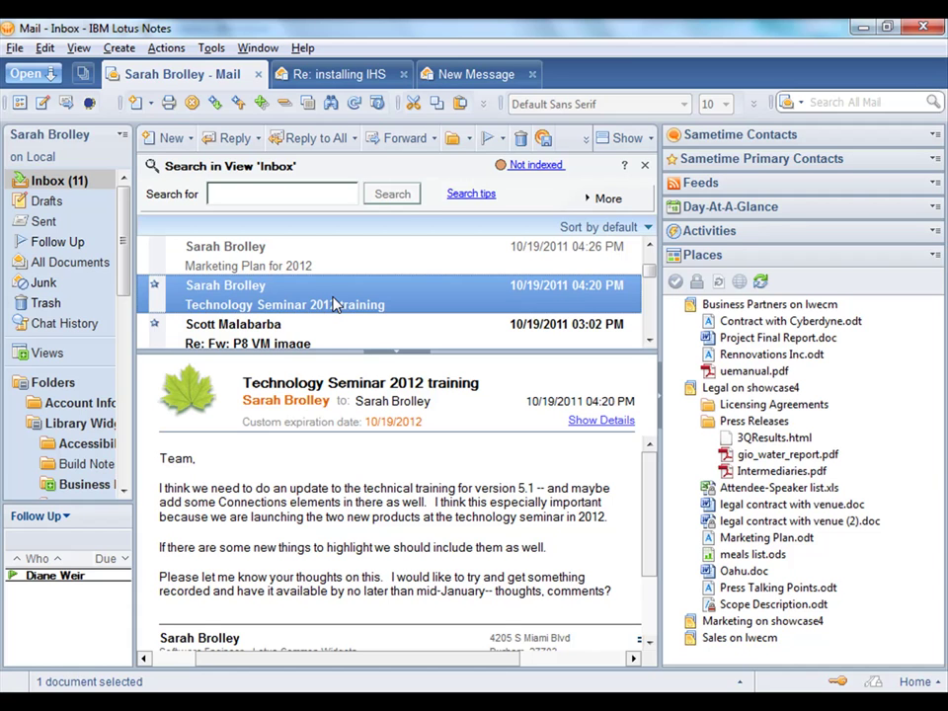
left_click_drag(335, 303, 715, 304)
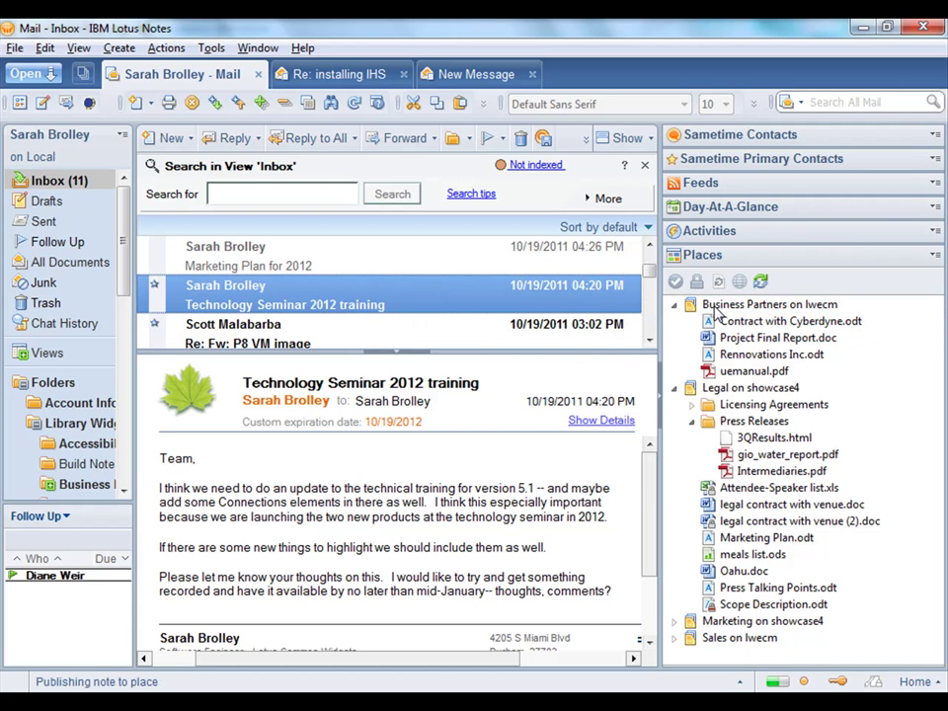
left_click(393, 526)
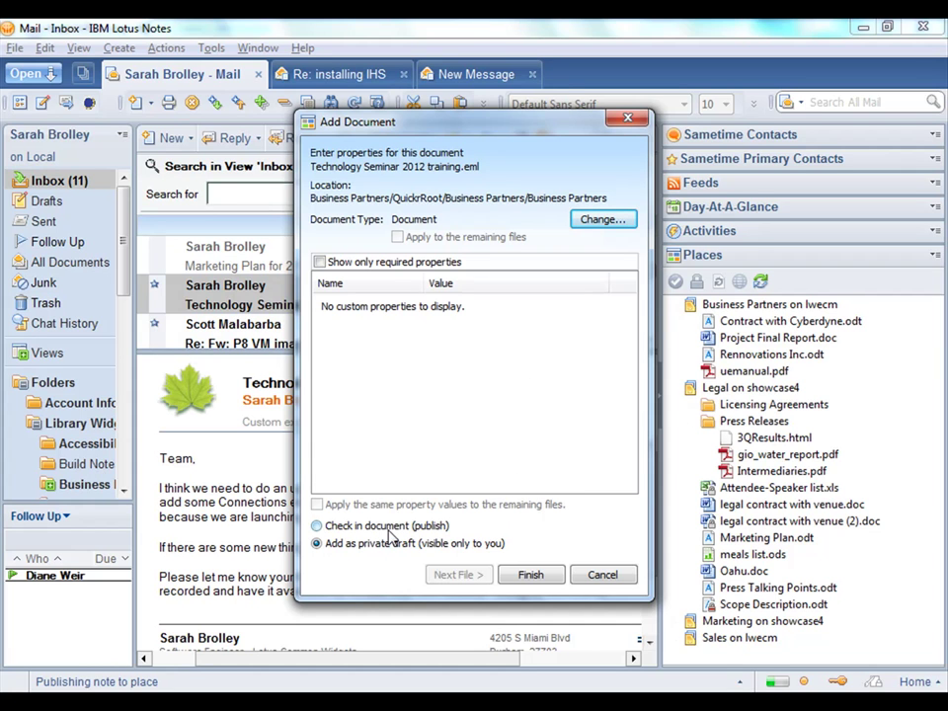
left_click(531, 575)
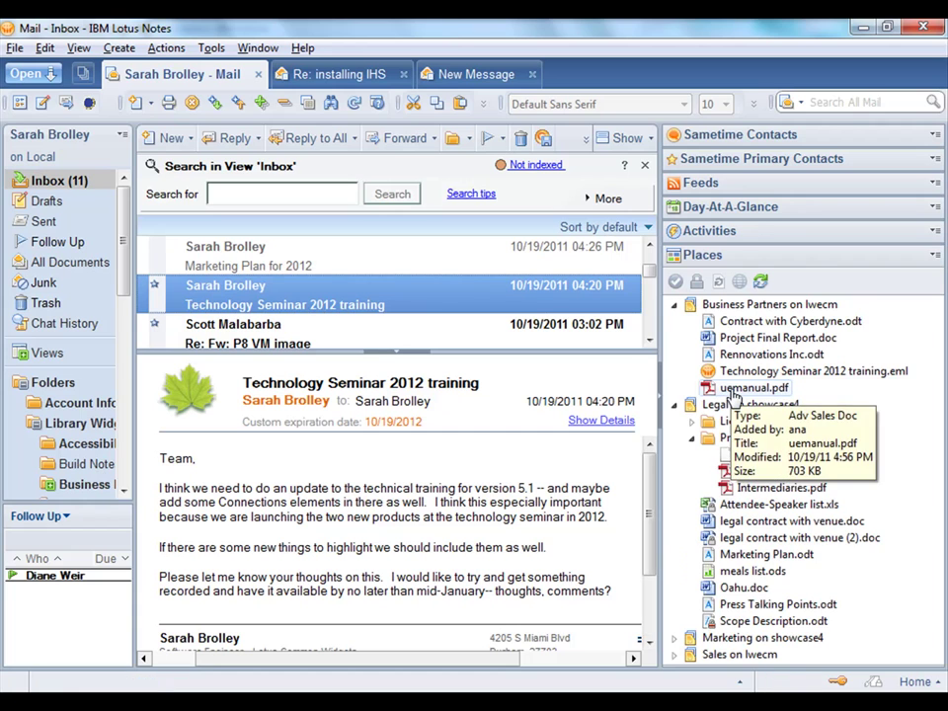
Step: Open the filed message Technology Seminar 2012 training.eml from Business Partners on lwecm to view its content
mouse_move(734, 393)
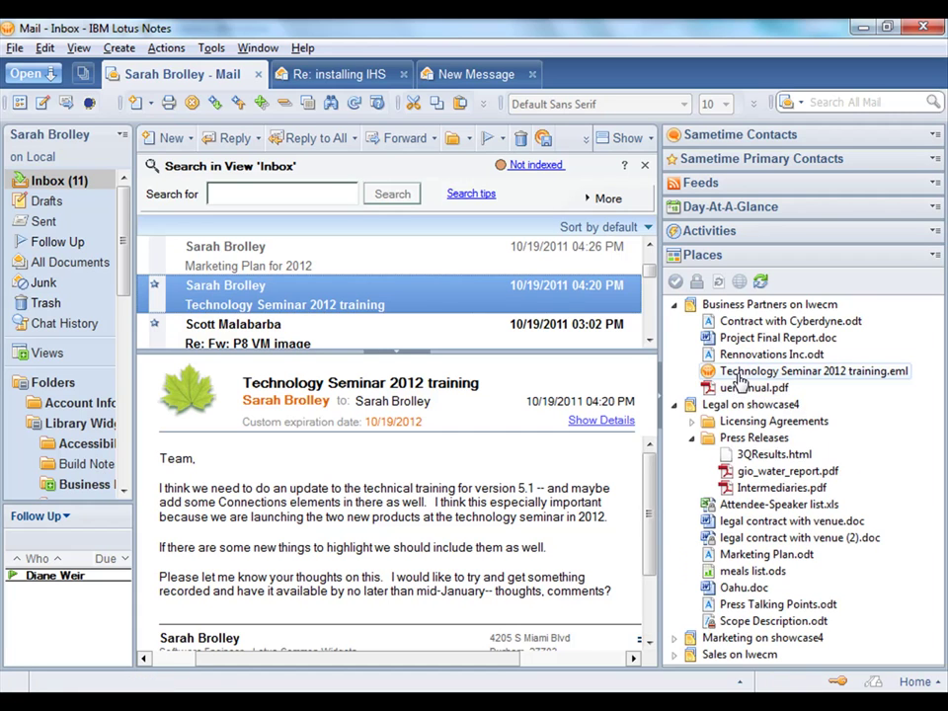
left_click(737, 377)
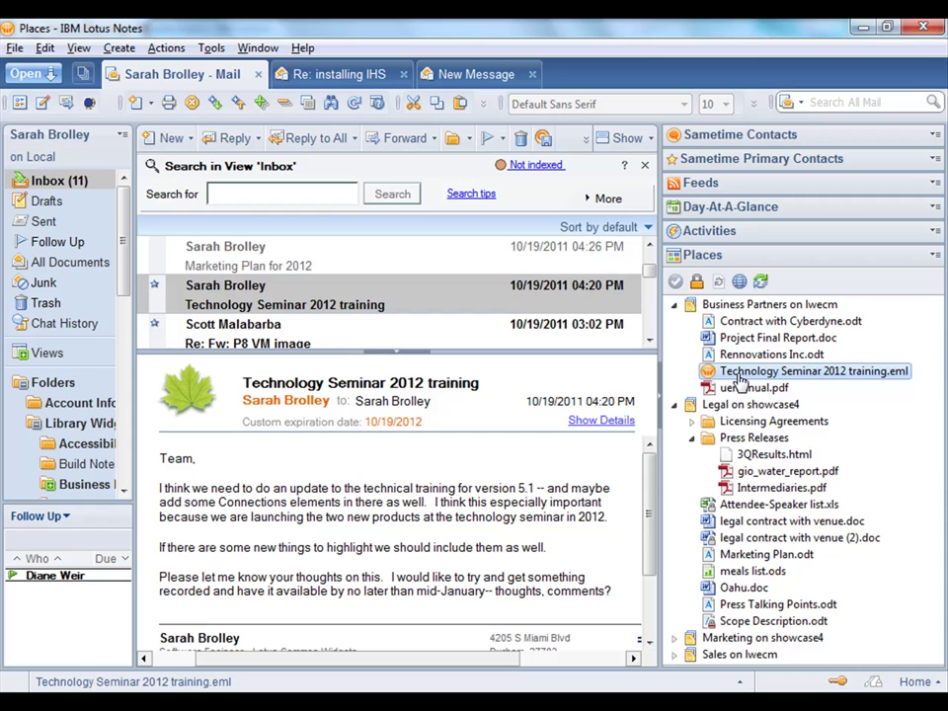
double_click(736, 373)
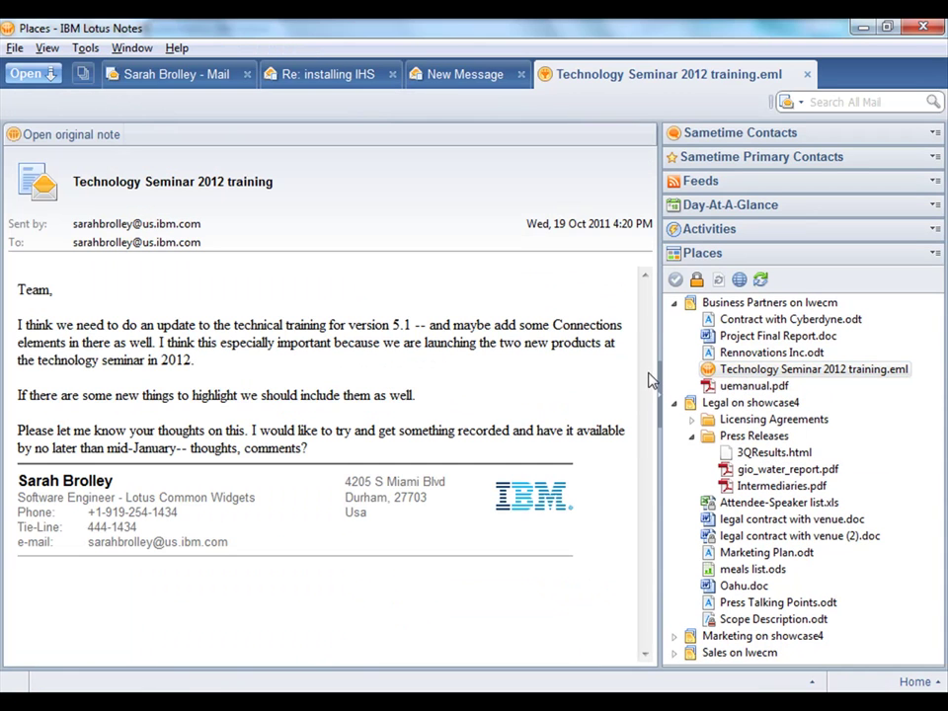